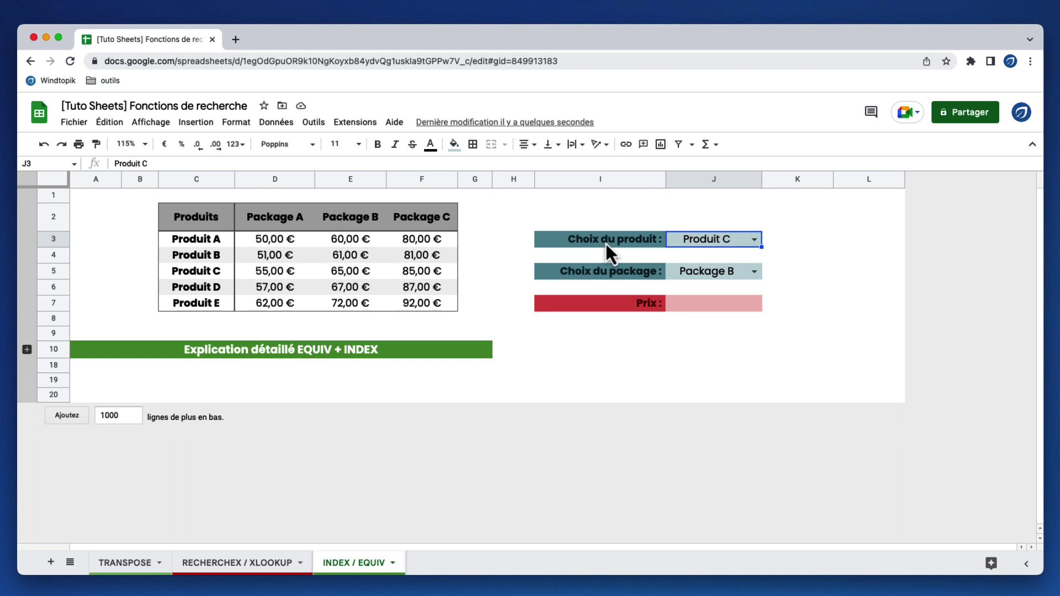
# Step: View the available options in the product choice and package choice dropdowns without changing either selection
pyautogui.click(754, 239)
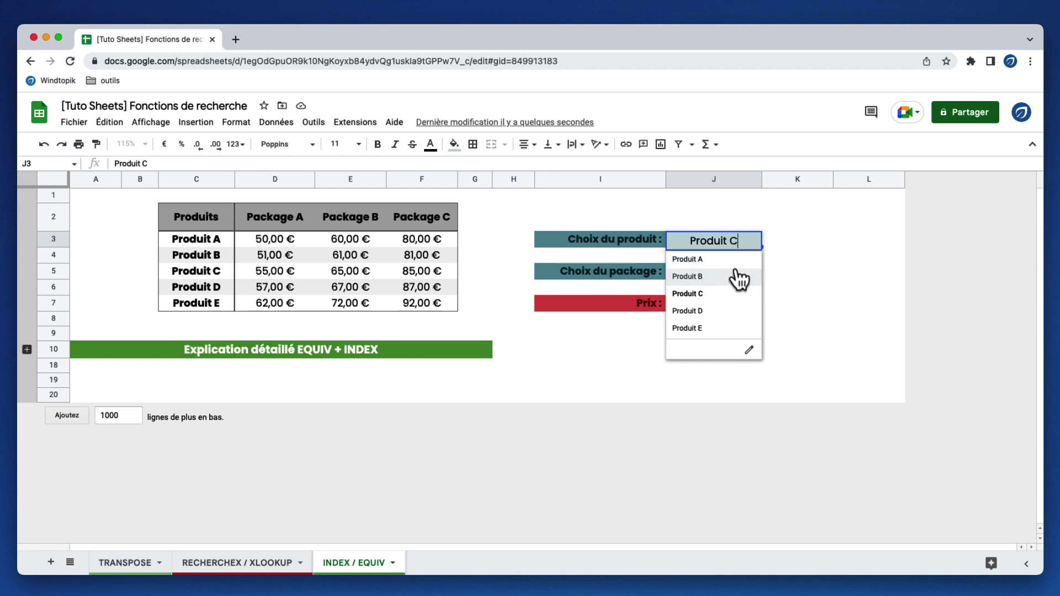
pyautogui.click(826, 253)
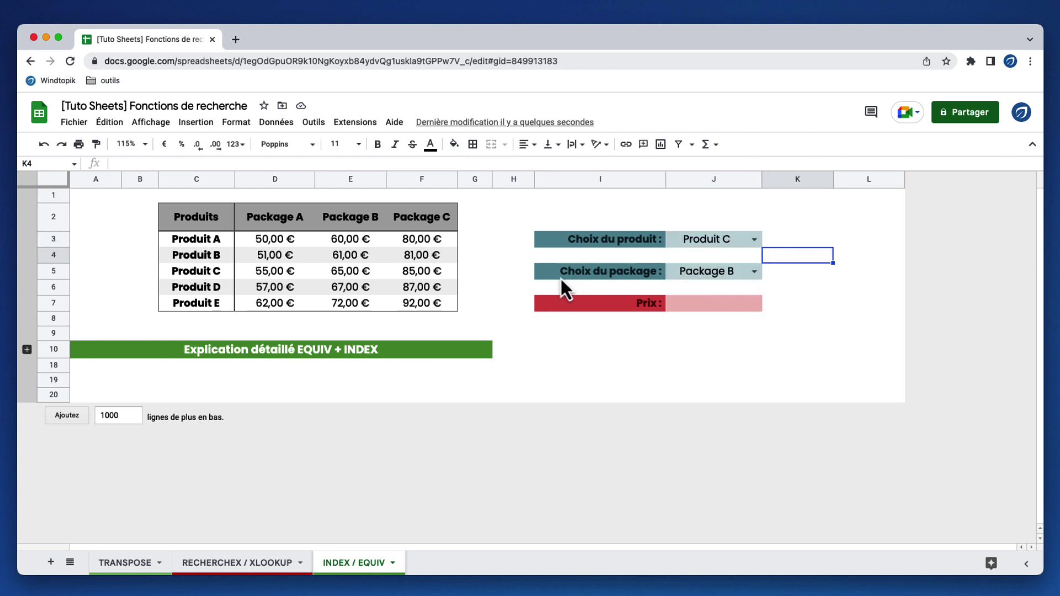
pyautogui.click(753, 273)
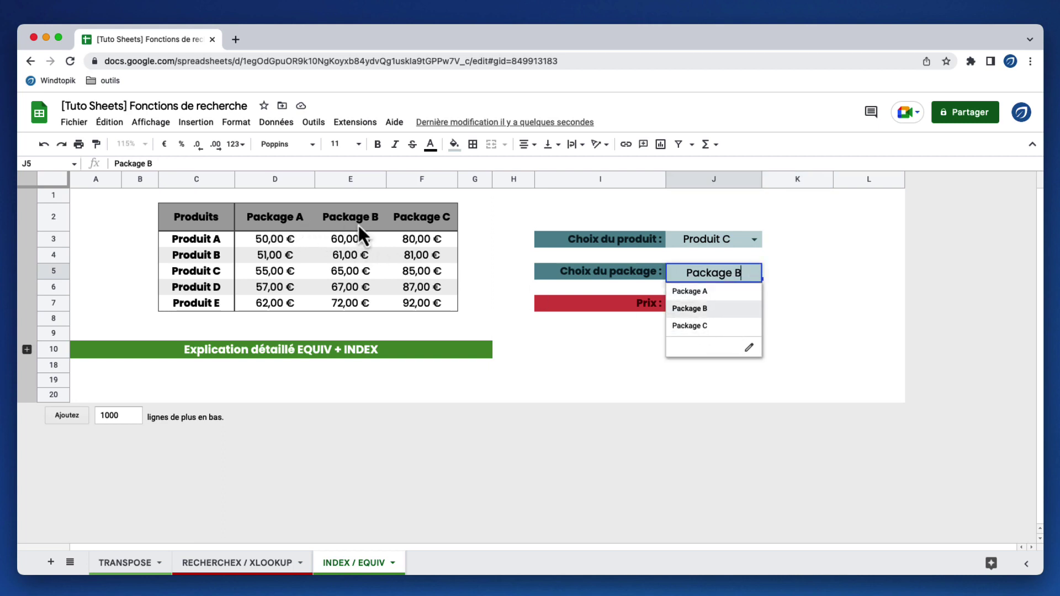
pyautogui.click(786, 273)
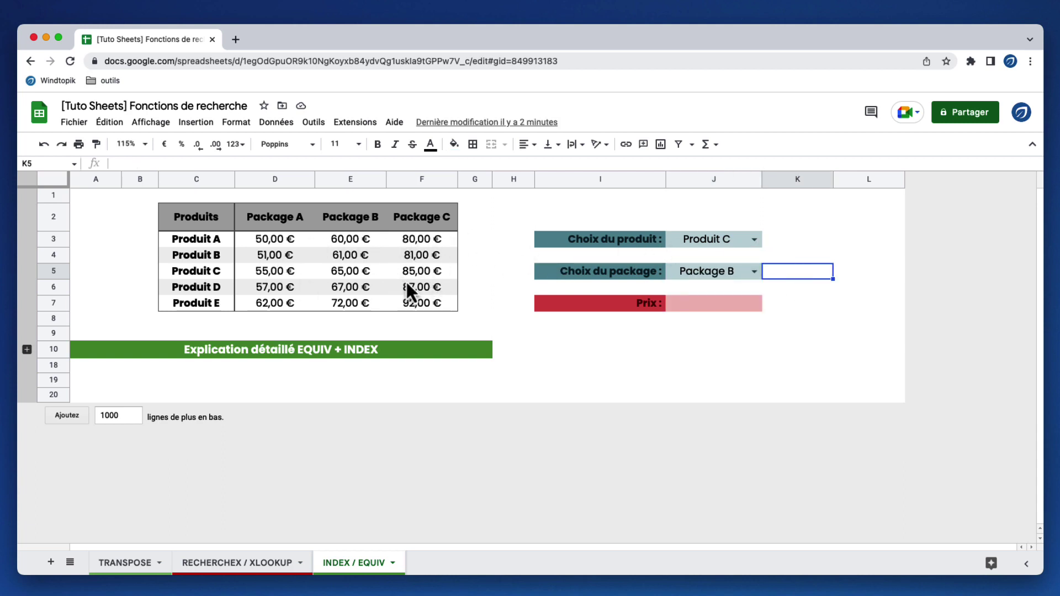
# Step: Expand the collapsed row group under the "Explication détaillé EQUIV + INDEX" heading
pyautogui.click(704, 310)
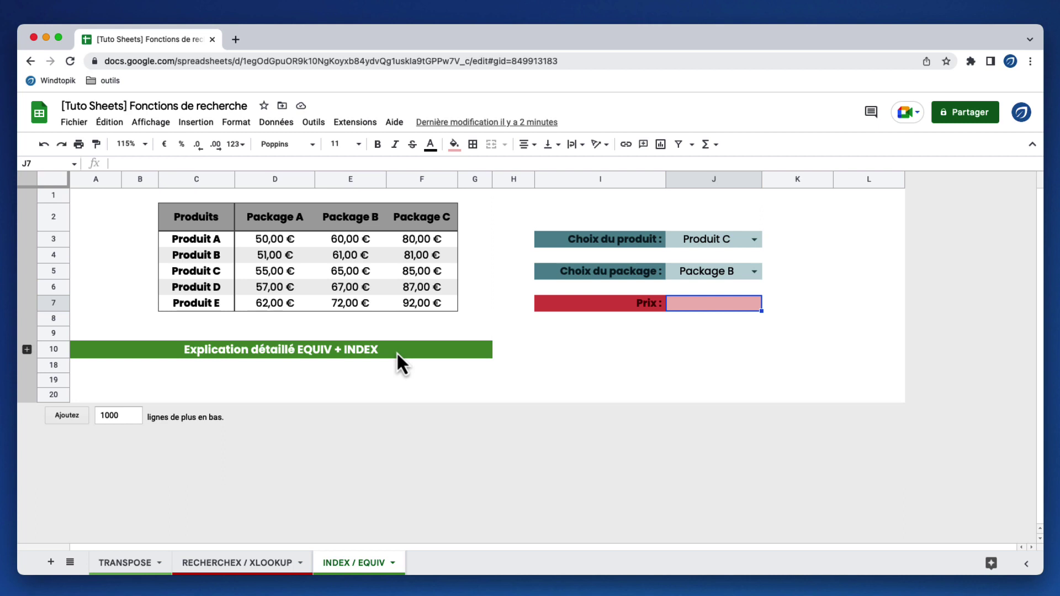
pyautogui.hotkey('alt', 'shift', 'Down')
pyautogui.click(394, 399)
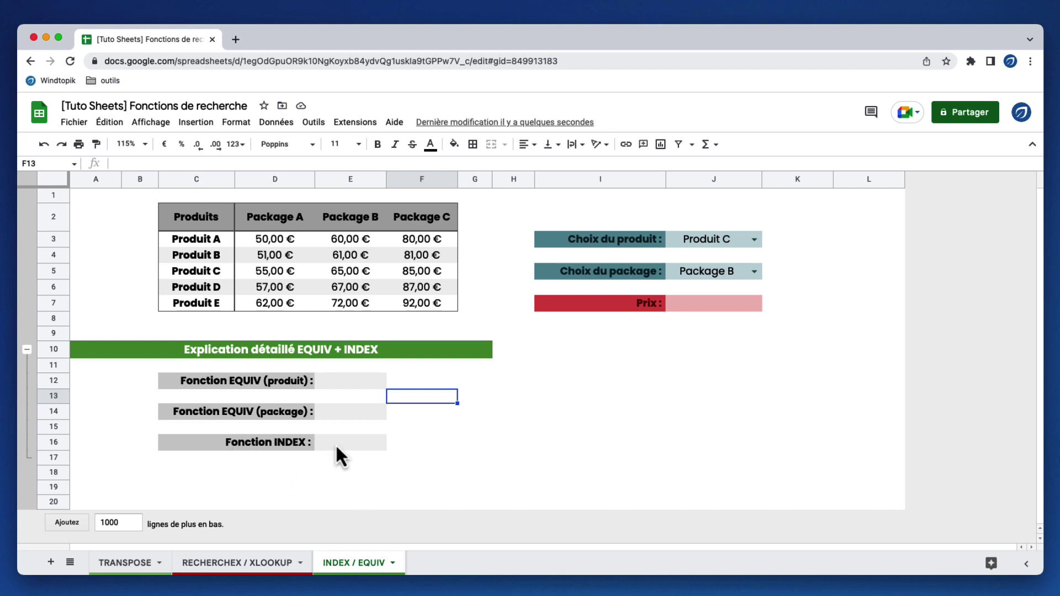
# Step: Begin an EQUIV formula in E12 with the chosen product J3 as search key and C3:C7 as range
pyautogui.click(353, 382)
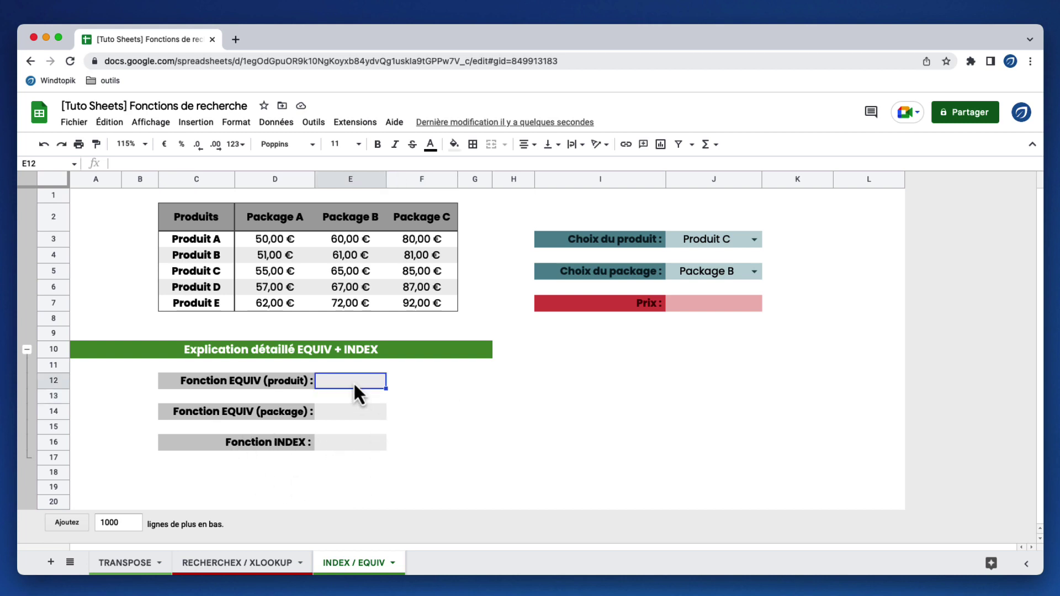
pyautogui.write('=eq')
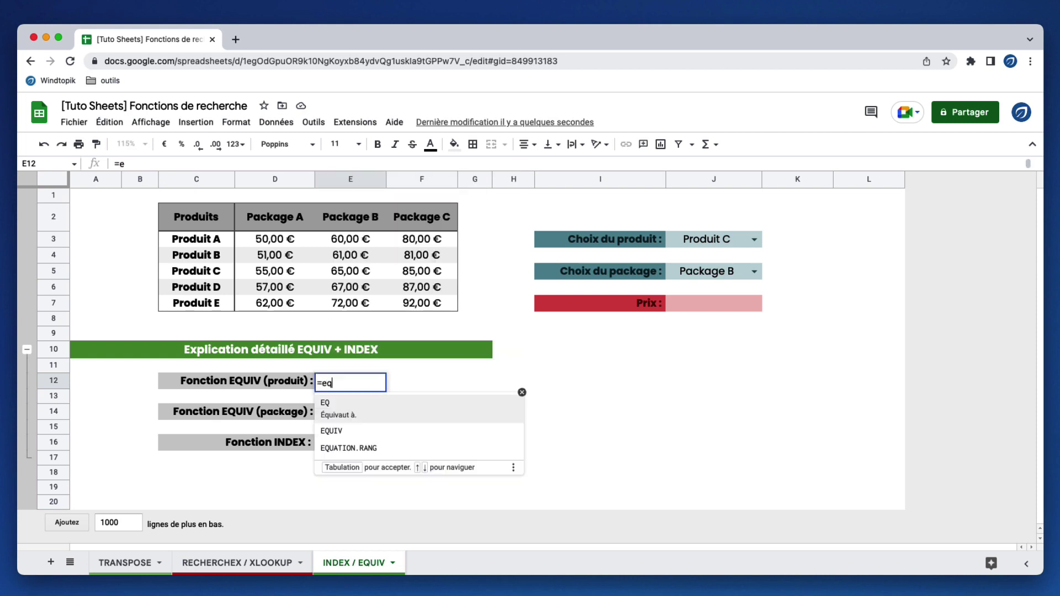
pyautogui.click(380, 435)
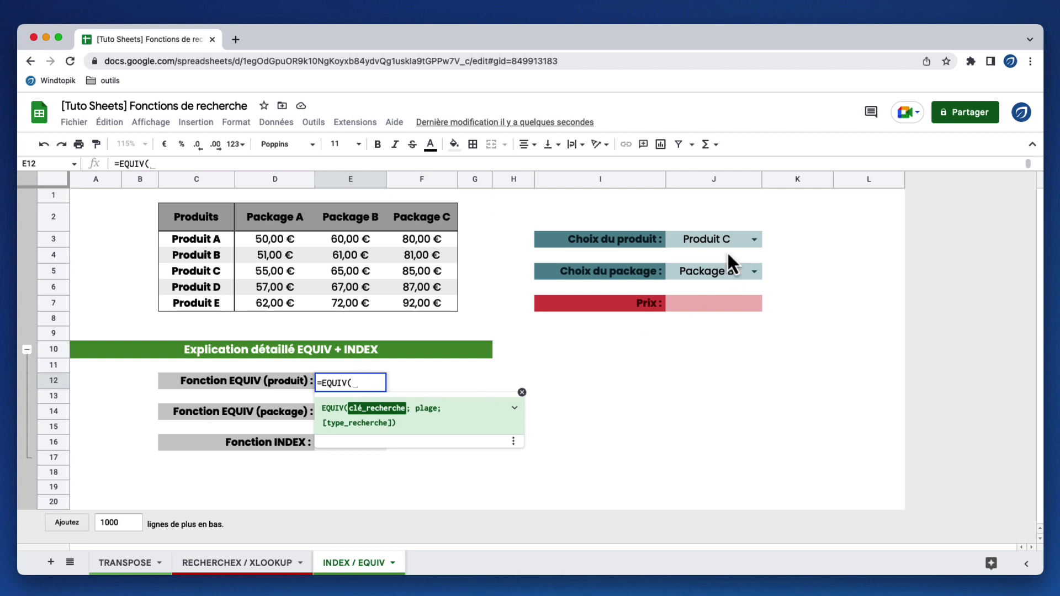
pyautogui.click(711, 241)
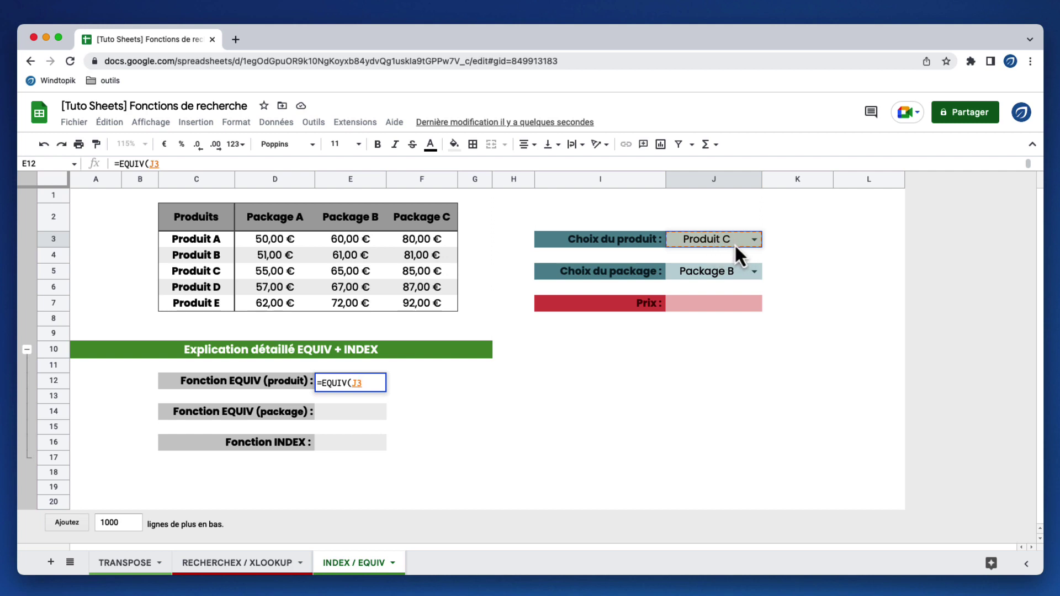
pyautogui.write(';')
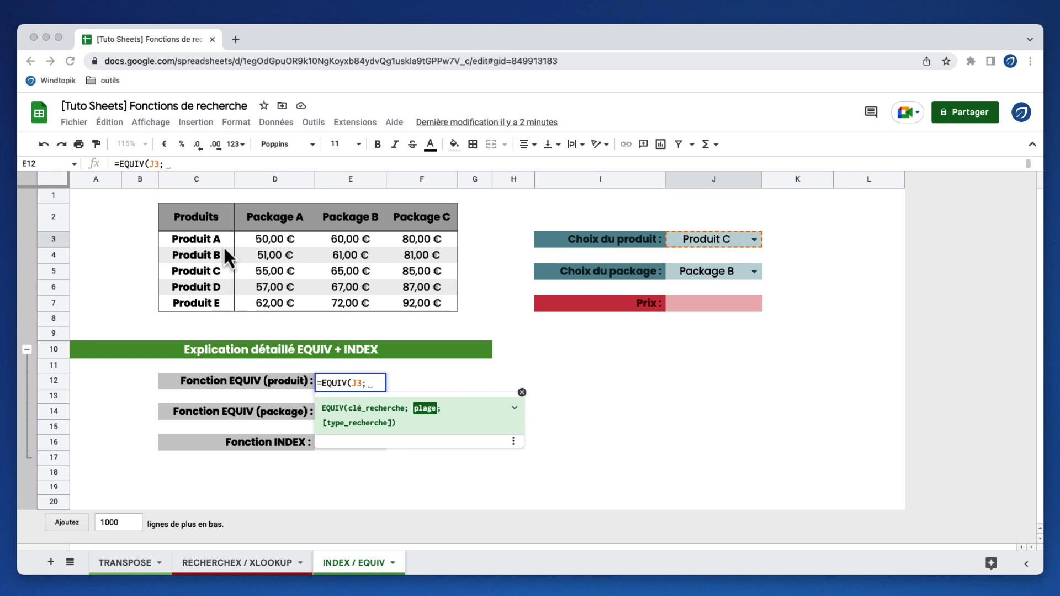
pyautogui.moveTo(223, 242); pyautogui.dragTo(221, 303)
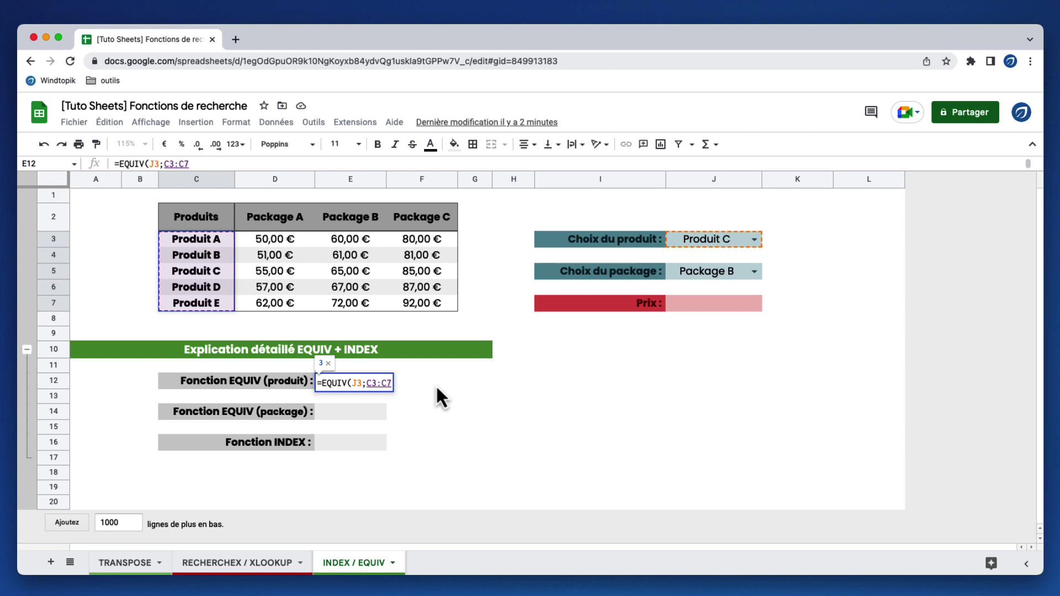
# Step: Replace the range in the E12 formula with the named range N_Produits and set the search type to 0
pyautogui.moveTo(366, 383); pyautogui.dragTo(392, 383)
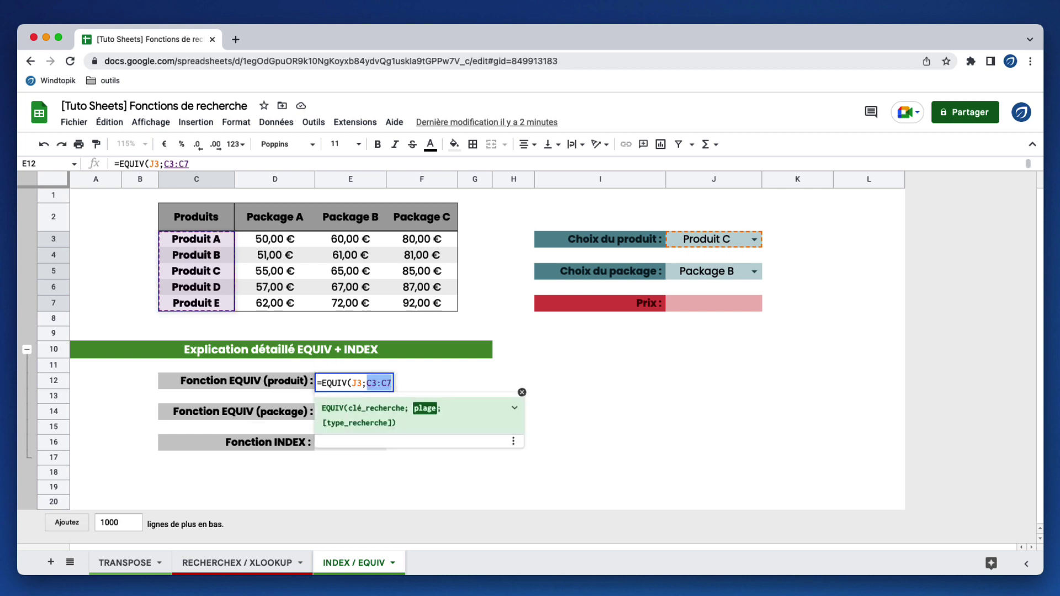
pyautogui.write('N')
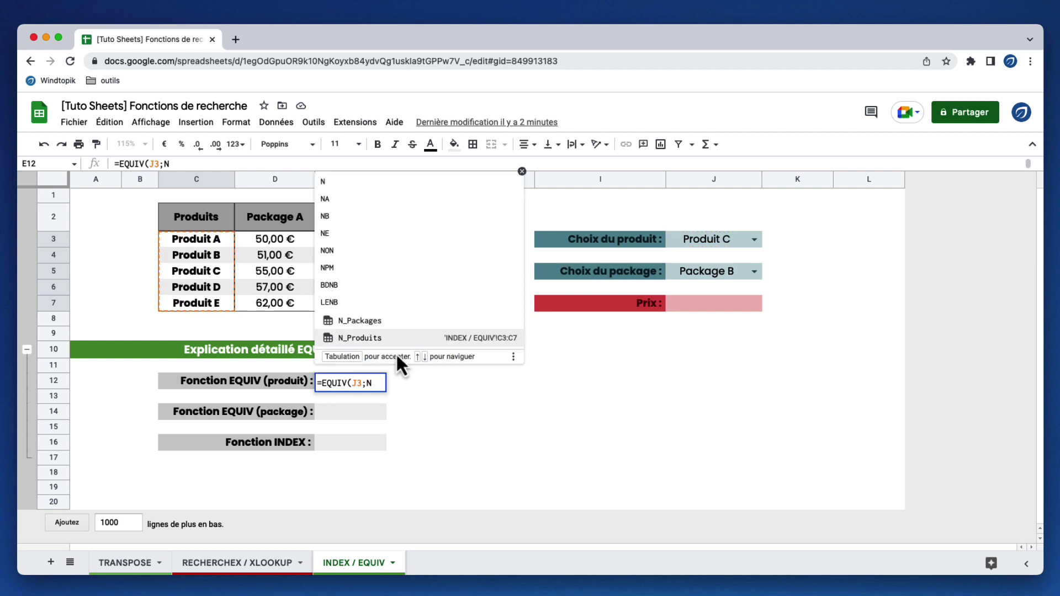
pyautogui.click(395, 349)
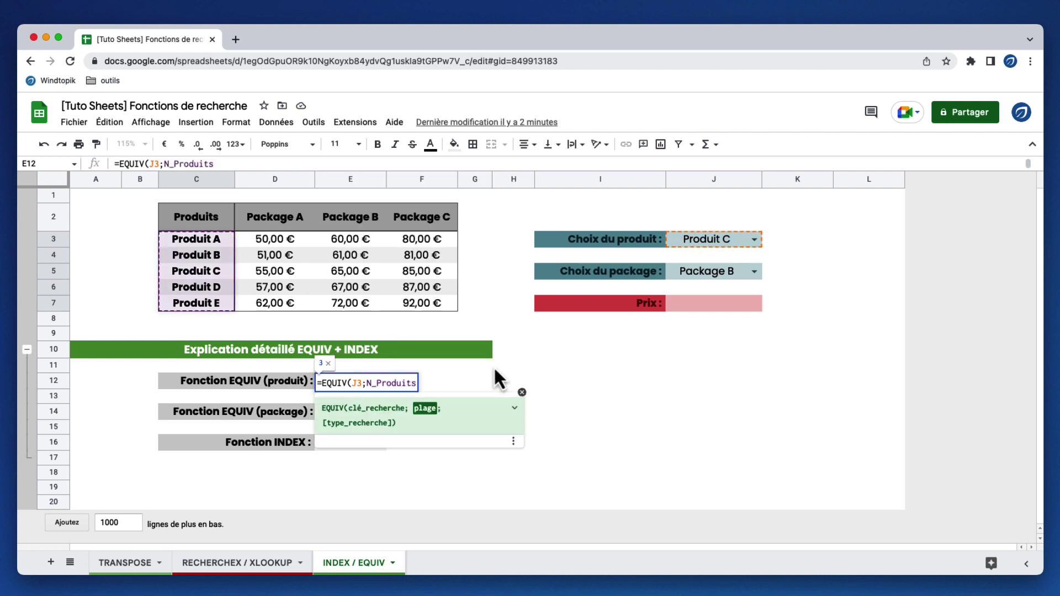
pyautogui.write(';')
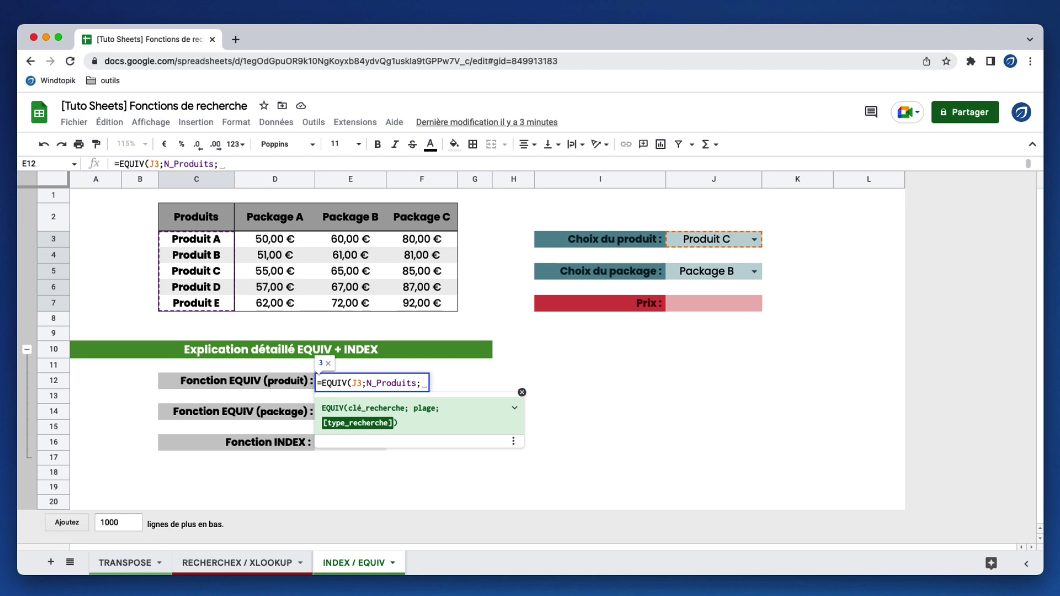
pyautogui.write('0')
# Step: Check the type_recherche explanation in the EQUIV help, and complete the formula in E12 as =EQUIV(J3;N_Produits;0)
pyautogui.click(514, 408)
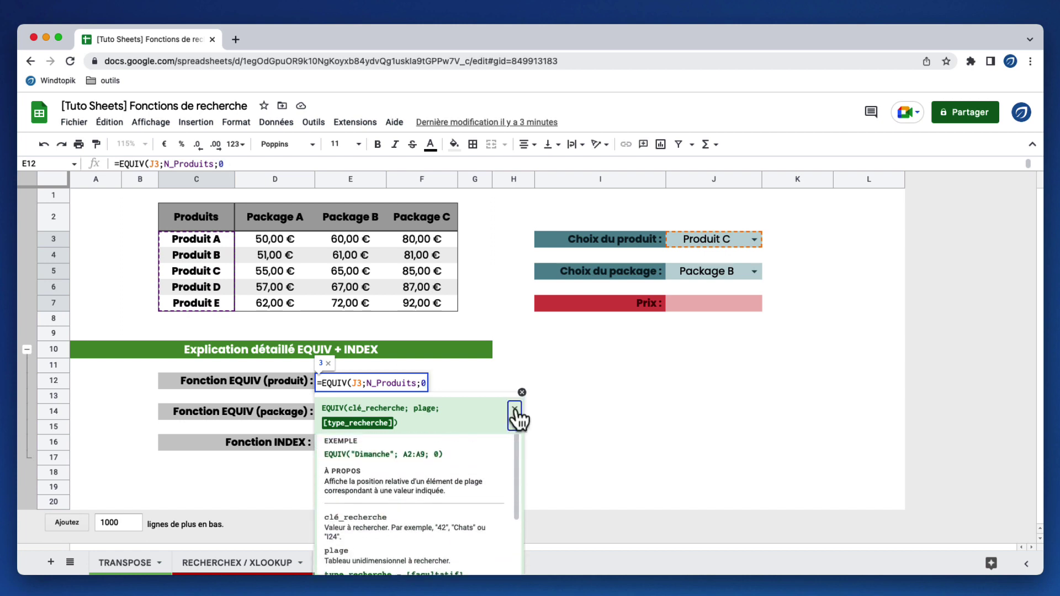
pyautogui.scroll(-2, 473, 508)
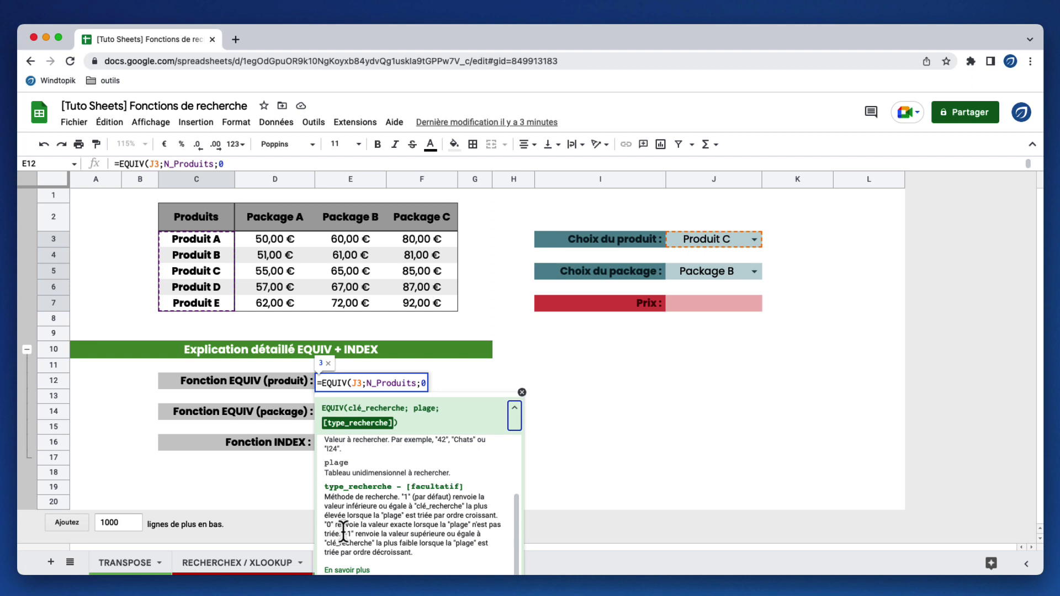
pyautogui.moveTo(343, 534); pyautogui.dragTo(325, 525)
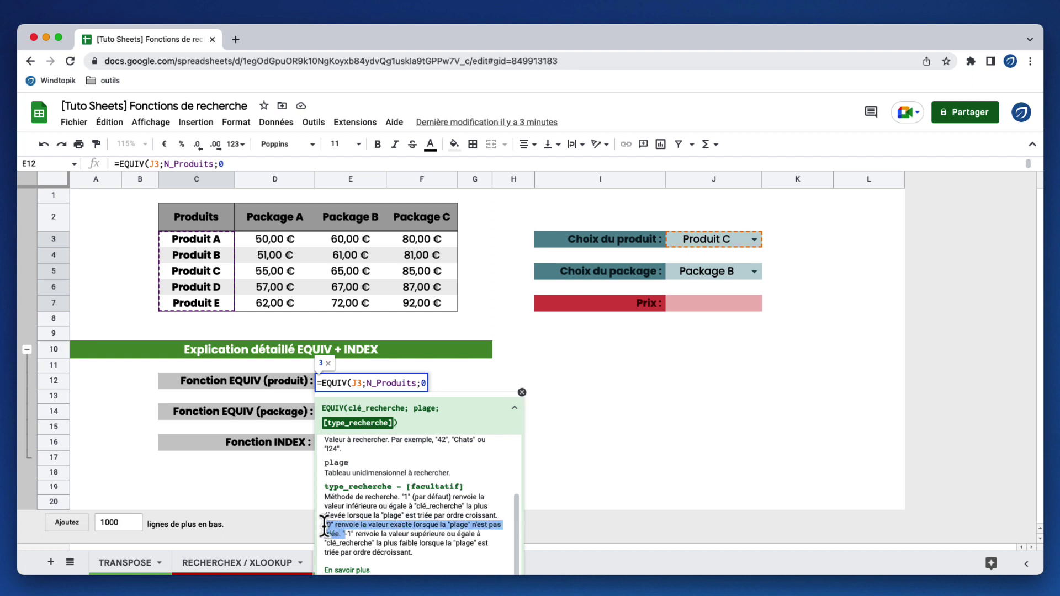
pyautogui.click(422, 383)
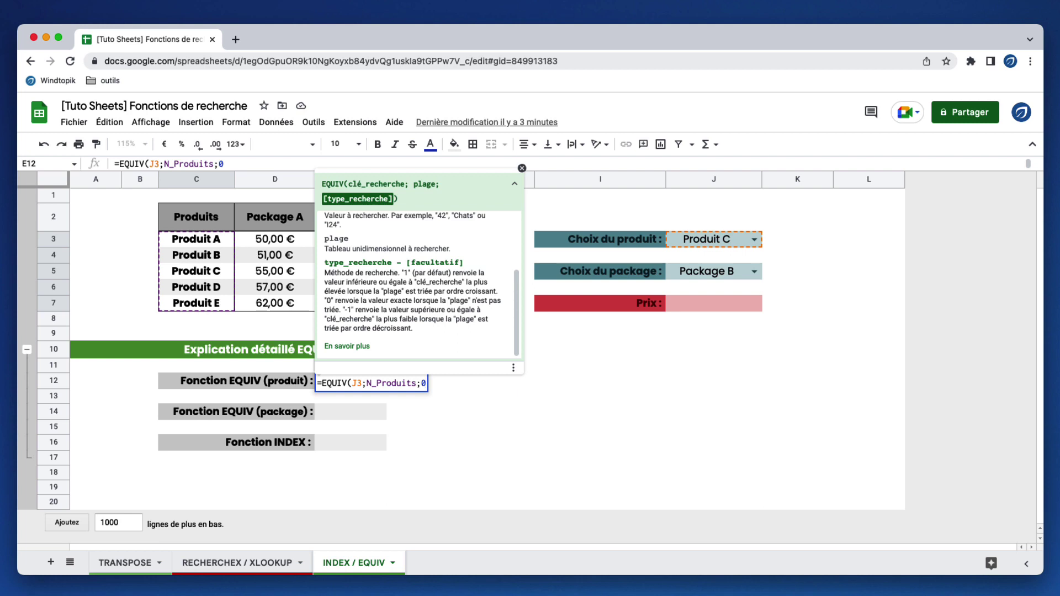
pyautogui.write(')')
pyautogui.press('Return')
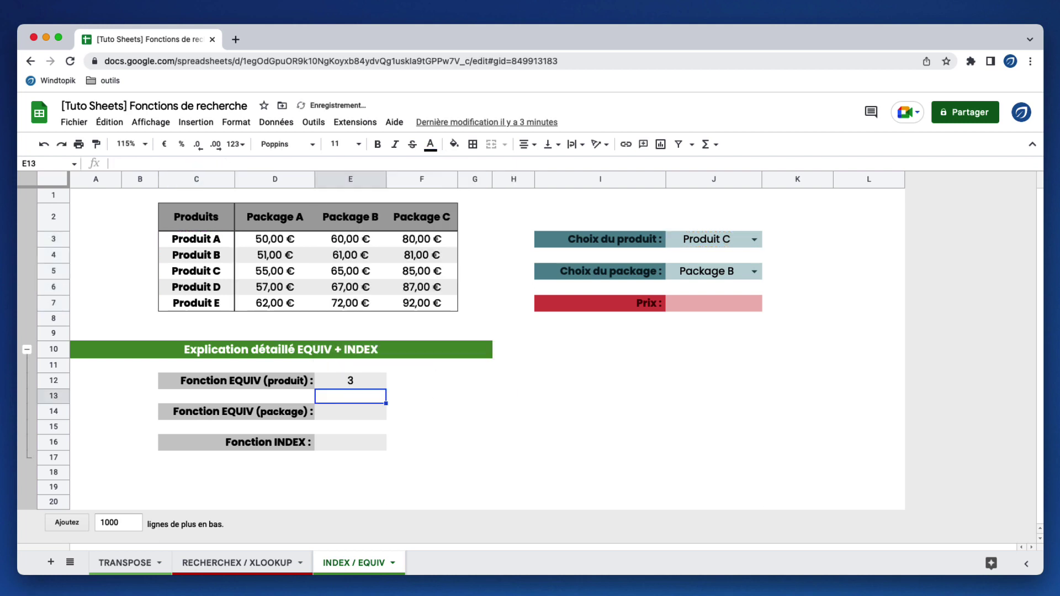
# Step: Reopen the product EQUIV formula in E12 to review its arguments
pyautogui.press('Up')
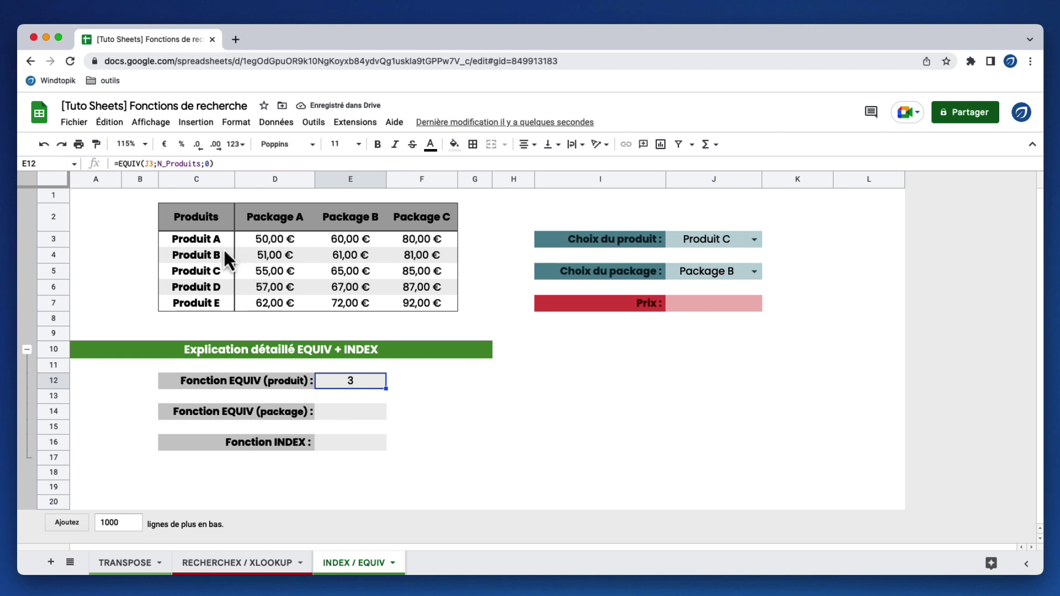
pyautogui.click(350, 413)
pyautogui.click(369, 382)
pyautogui.press('Return')
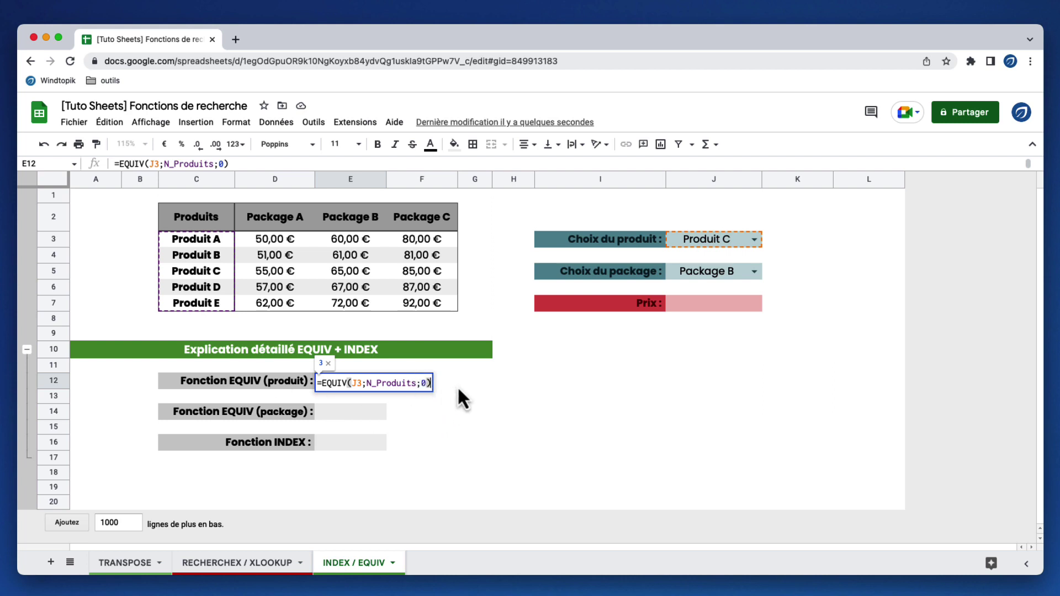
# Step: Begin an EQUIV formula in E14 with the chosen package J5 as search key and D2:F2 as range
pyautogui.click(338, 414)
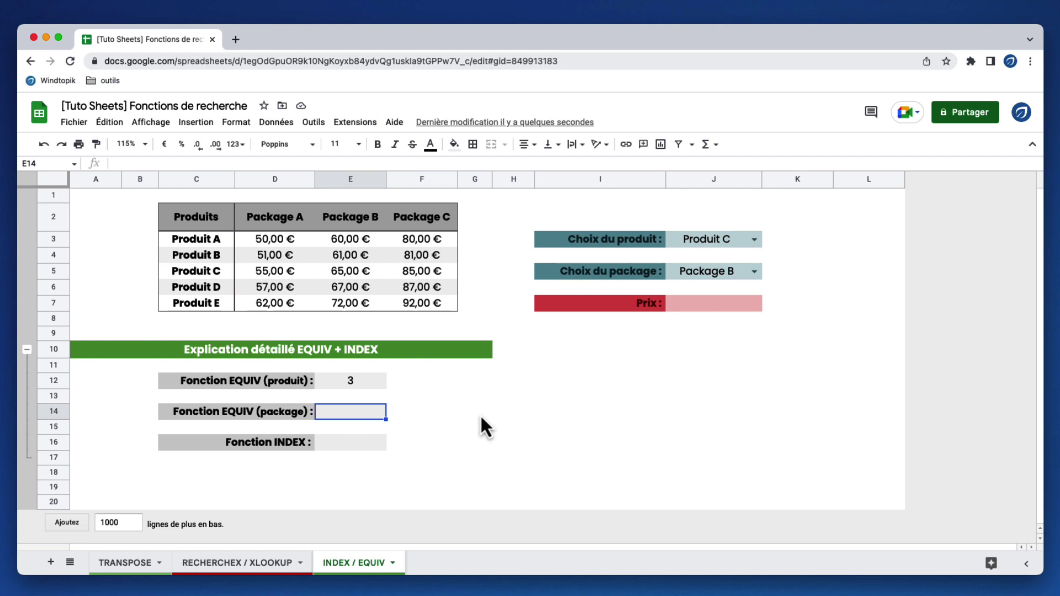
pyautogui.write('=equi')
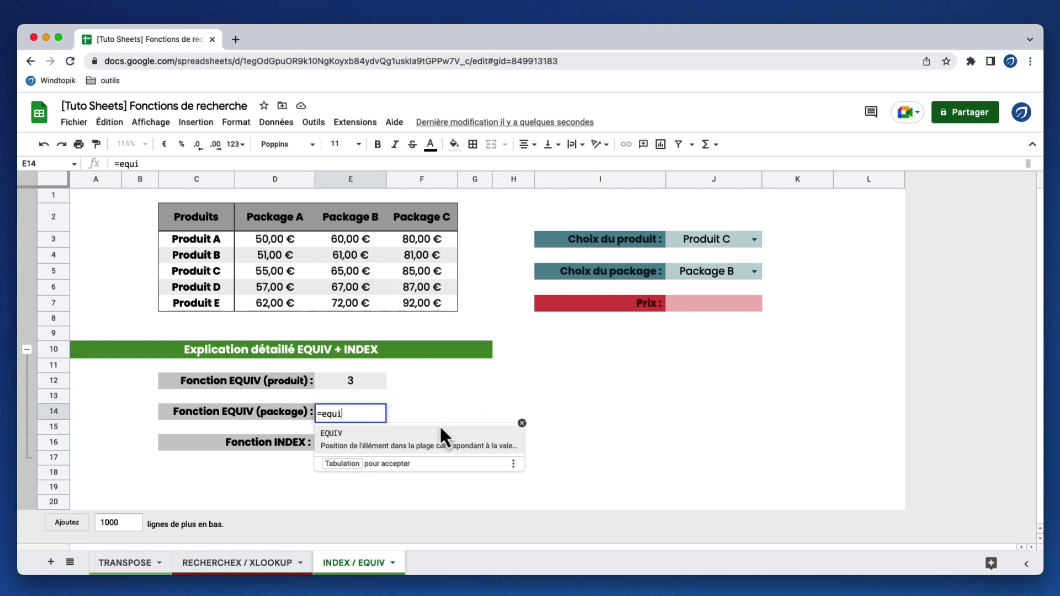
pyautogui.click(423, 442)
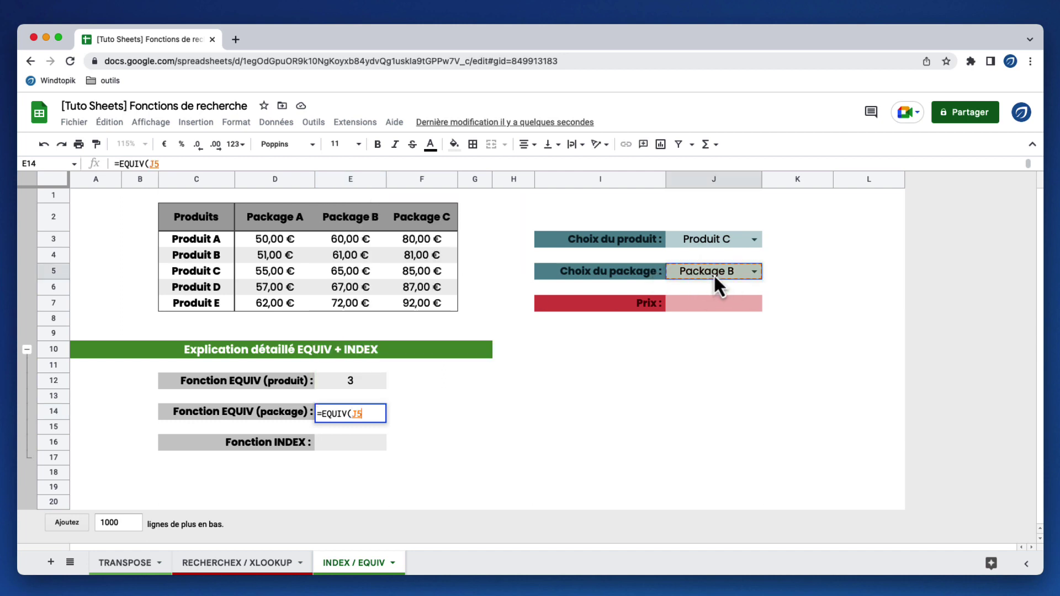
pyautogui.write(';')
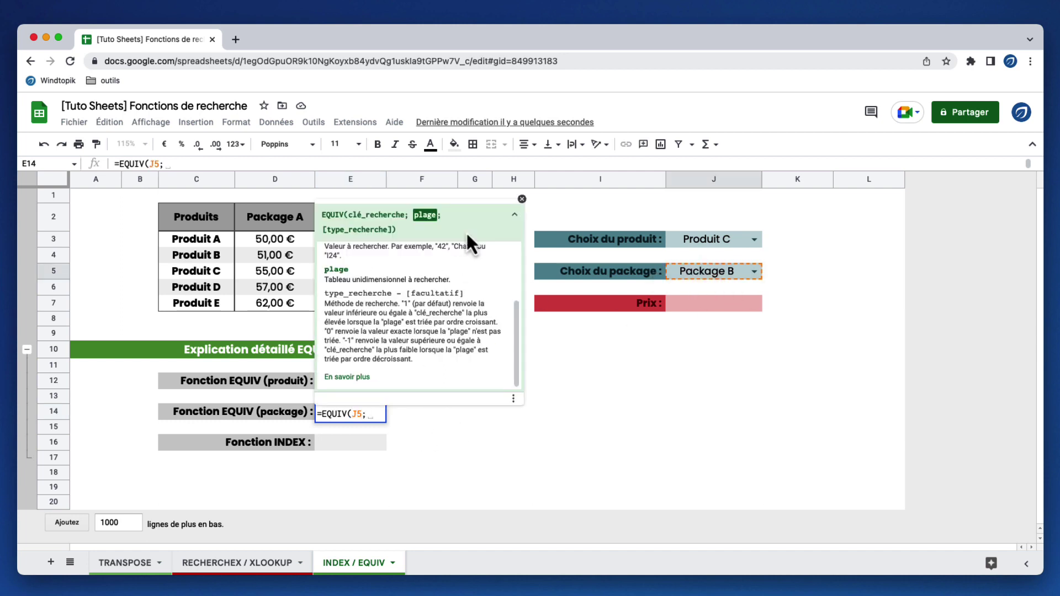
pyautogui.click(515, 214)
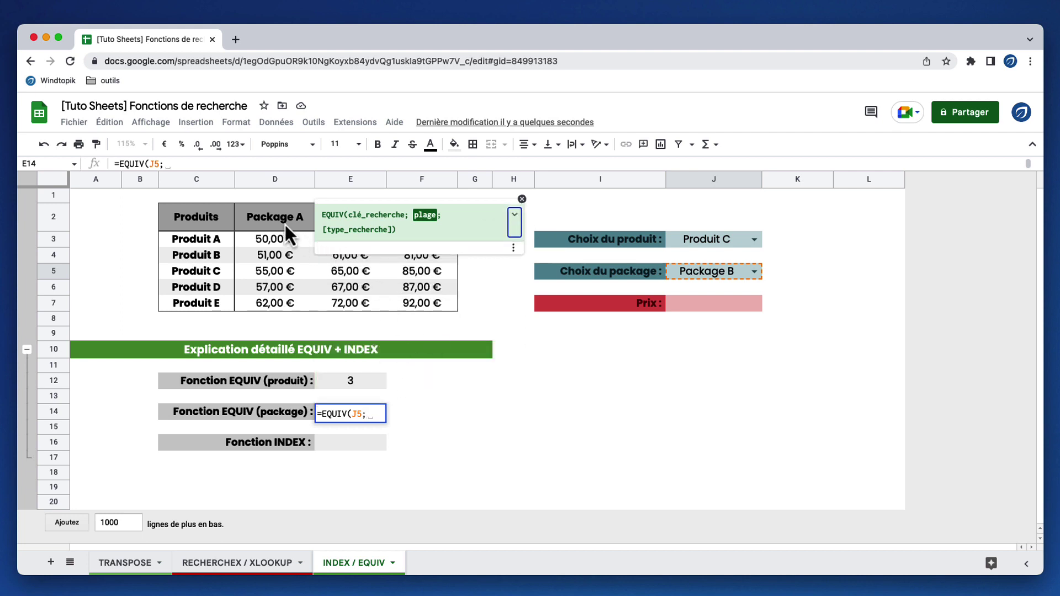
pyautogui.moveTo(273, 217); pyautogui.dragTo(409, 220)
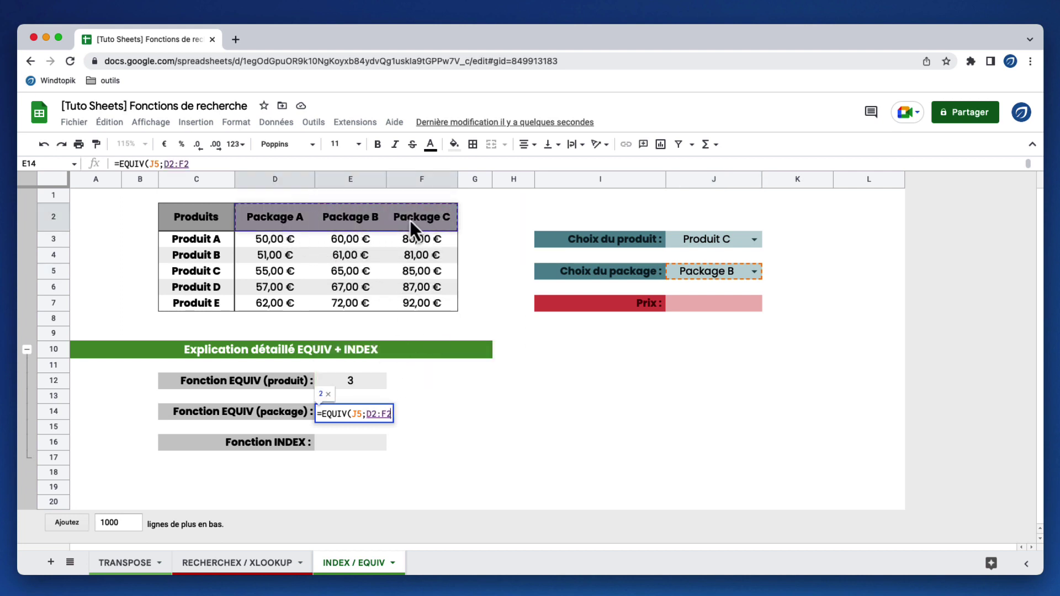
# Step: Replace the range in the E14 formula with the named range N_Packages and complete it as =EQUIV(J5;N_Packages;0)
pyautogui.doubleClick(368, 413)
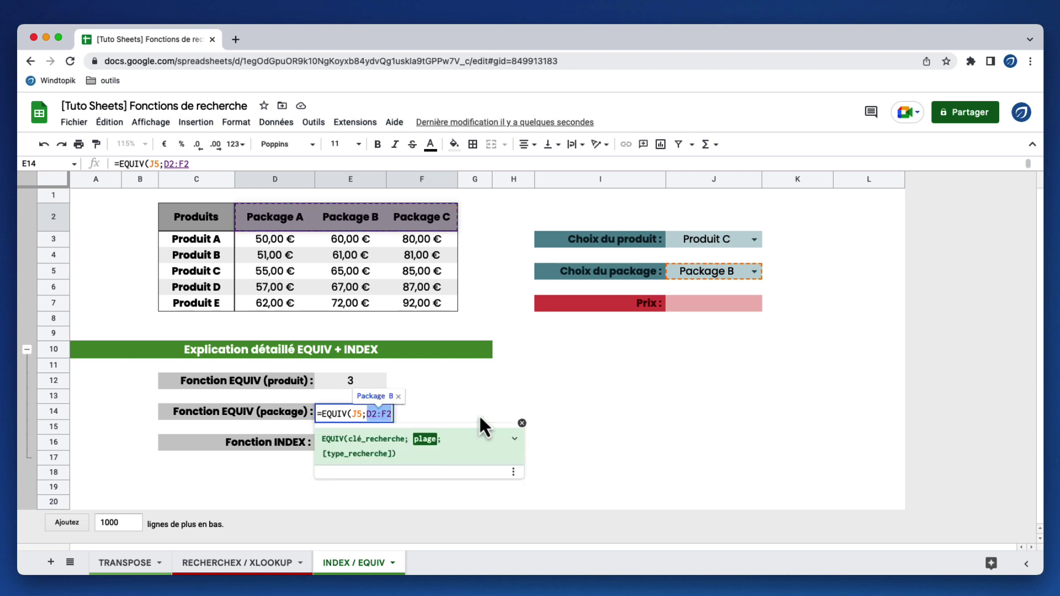
pyautogui.write('N')
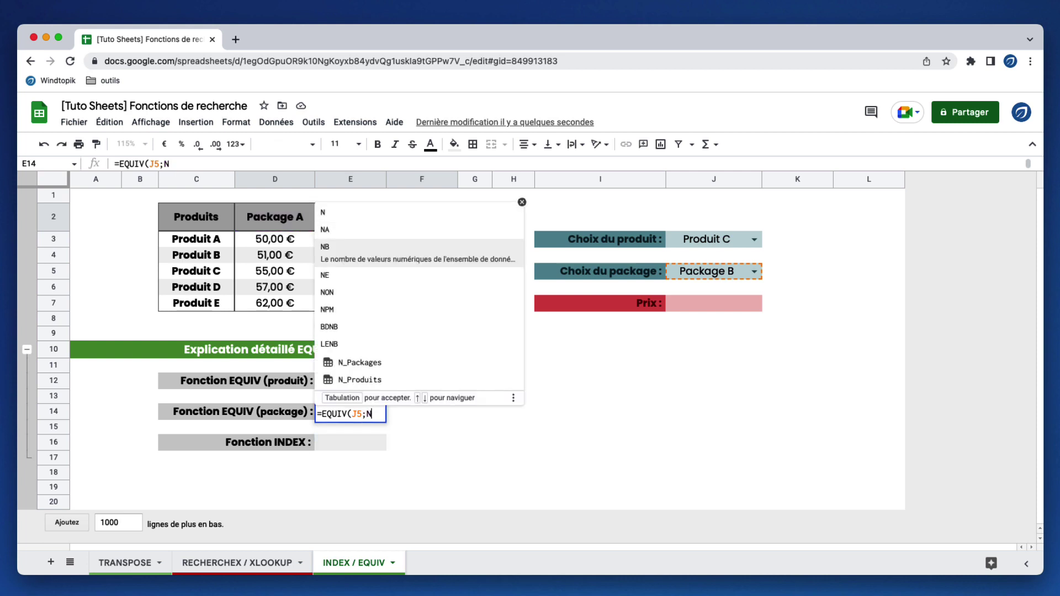
pyautogui.press('Down')
pyautogui.press('Down')
pyautogui.press('Down')
pyautogui.press('Down')
pyautogui.press('Down')
pyautogui.press('Down')
pyautogui.press('Tab')
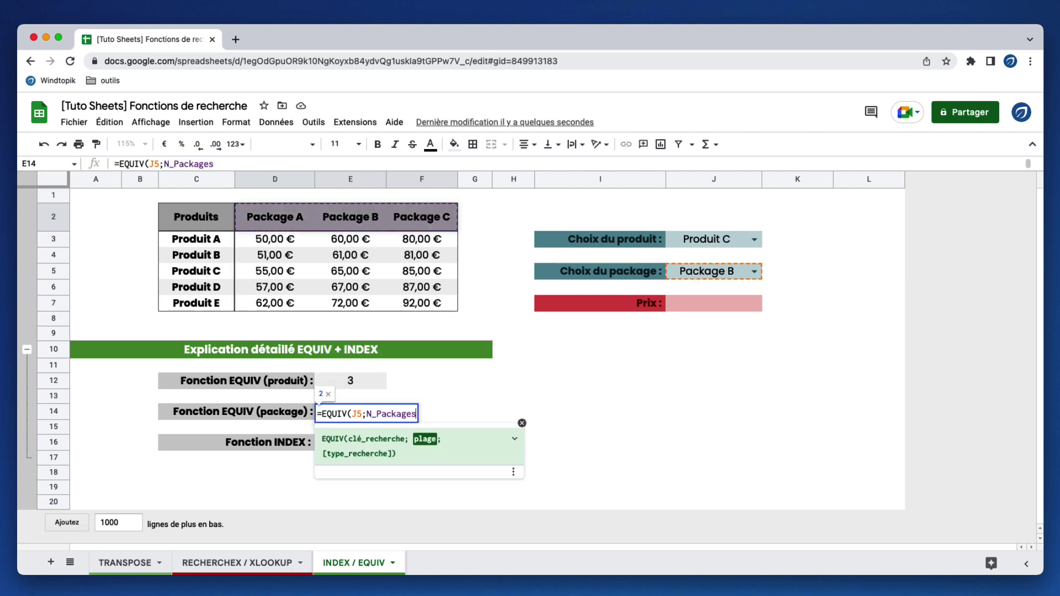
pyautogui.write(';')
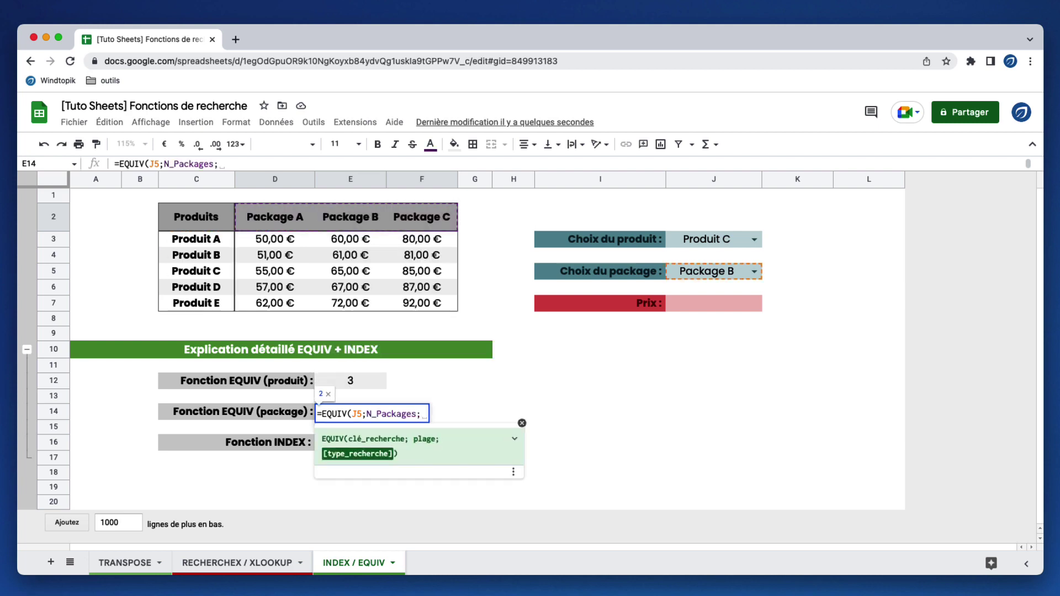
pyautogui.write('0)')
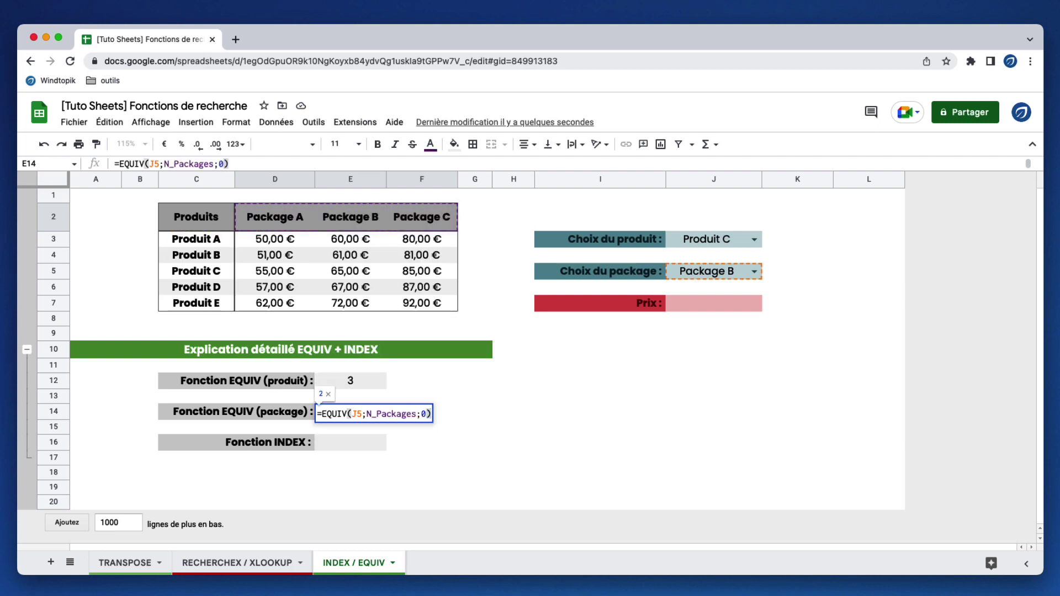
pyautogui.press('Return')
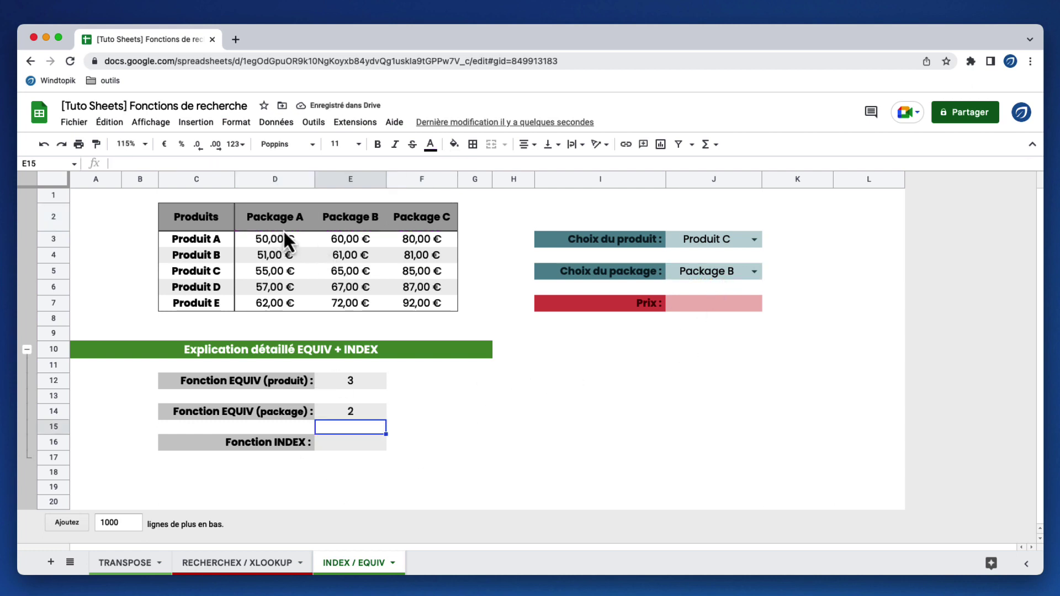
# Step: Begin an INDEX formula in E16 with the price range D3:F7 as the reference
pyautogui.click(355, 446)
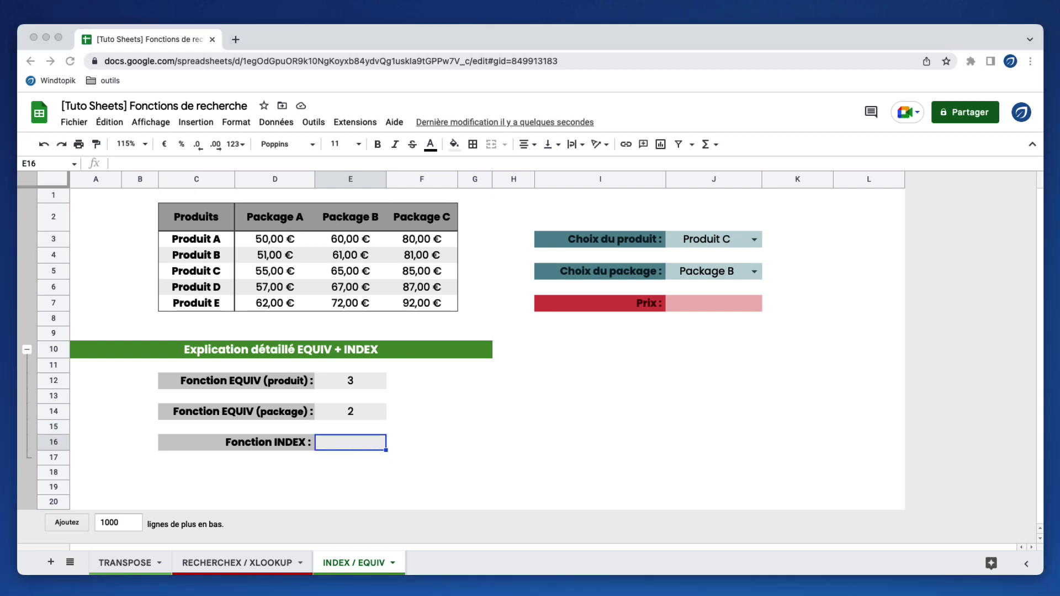
pyautogui.click(330, 445)
pyautogui.write('=iNDEX')
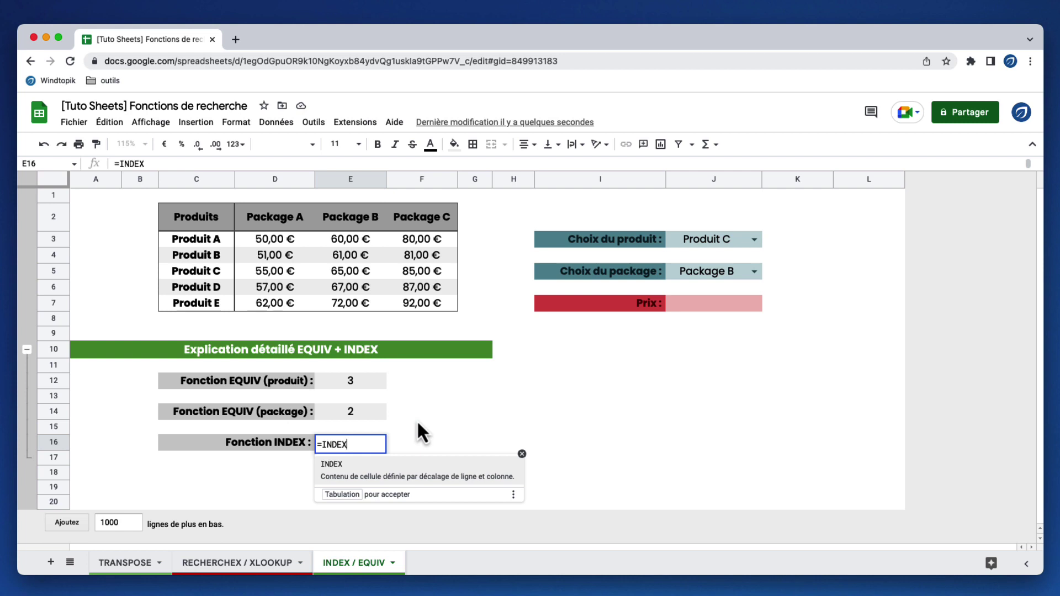
pyautogui.write('(')
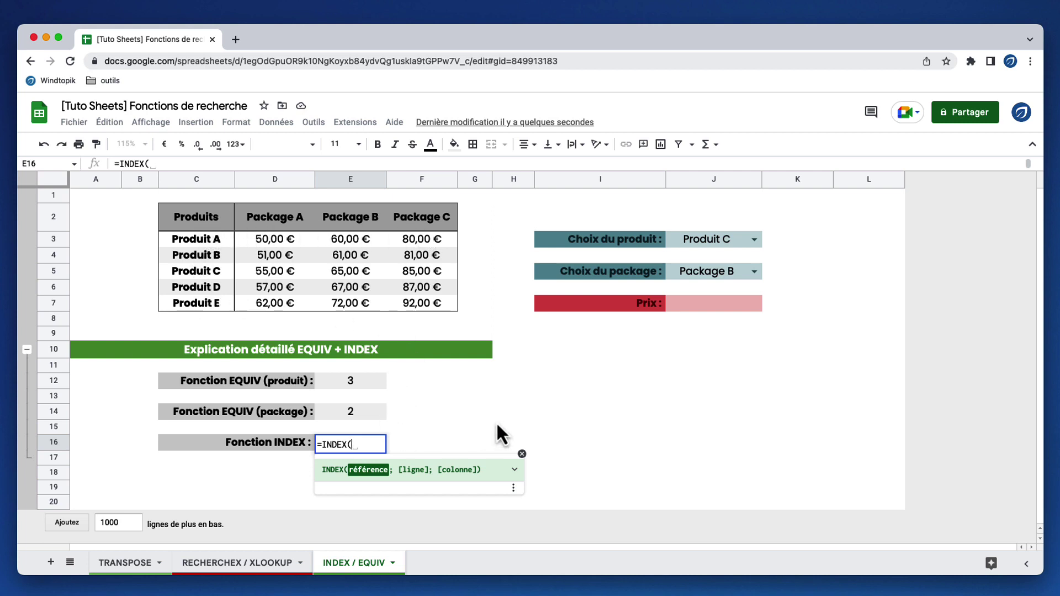
pyautogui.moveTo(276, 241); pyautogui.dragTo(427, 302)
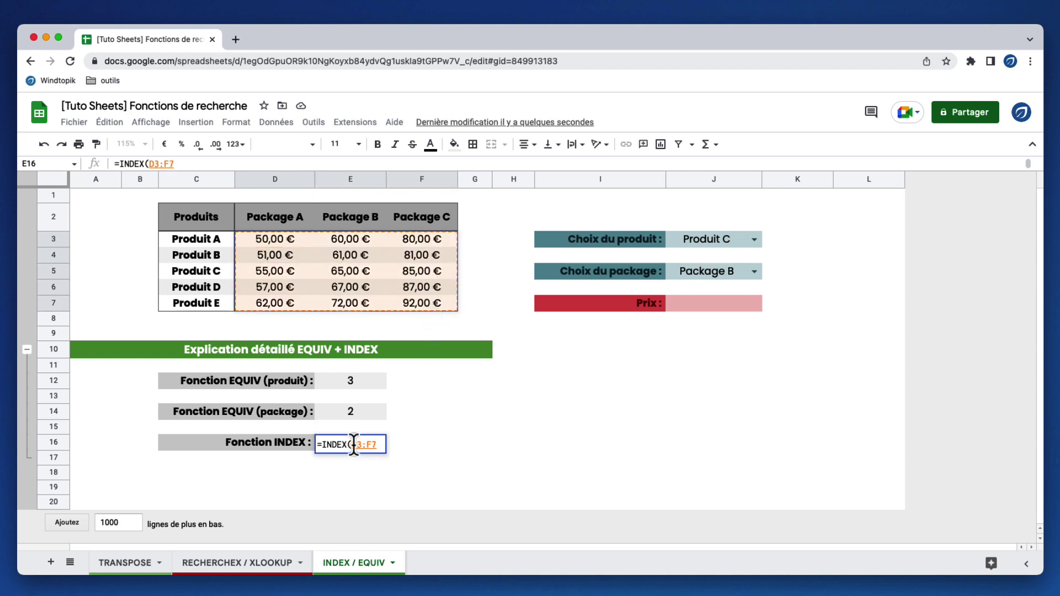
# Step: Replace the D3:F7 reference in the E16 INDEX formula with the named range D_Produits
pyautogui.moveTo(351, 445); pyautogui.dragTo(373, 444)
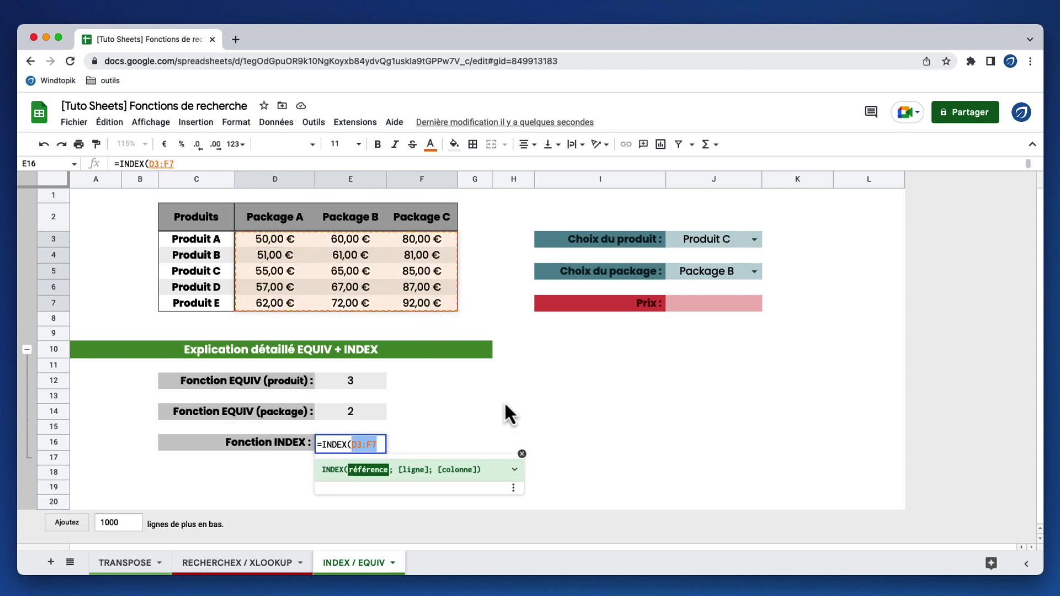
pyautogui.write('D')
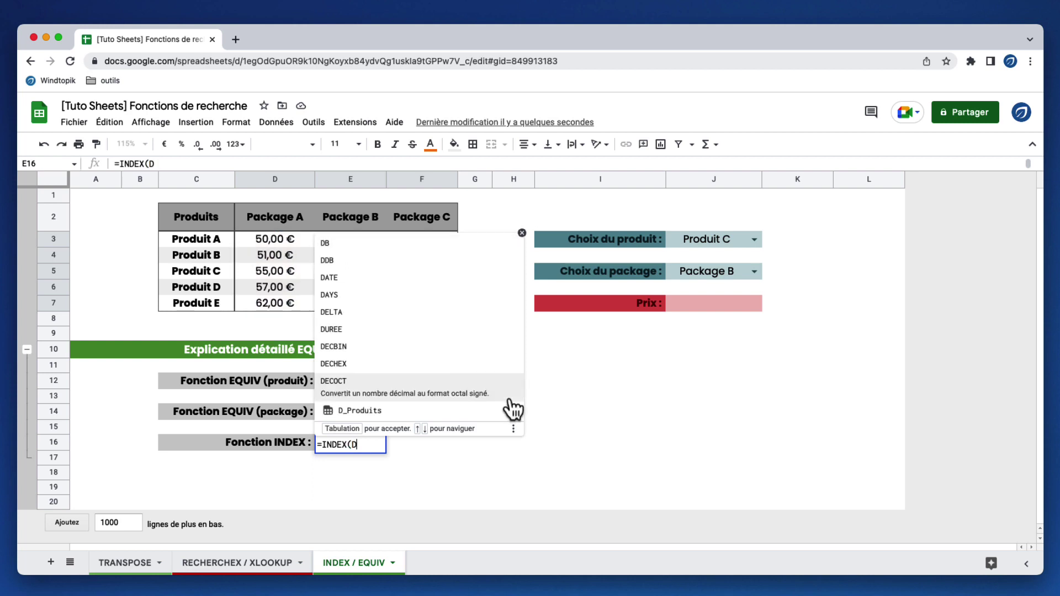
pyautogui.click(425, 402)
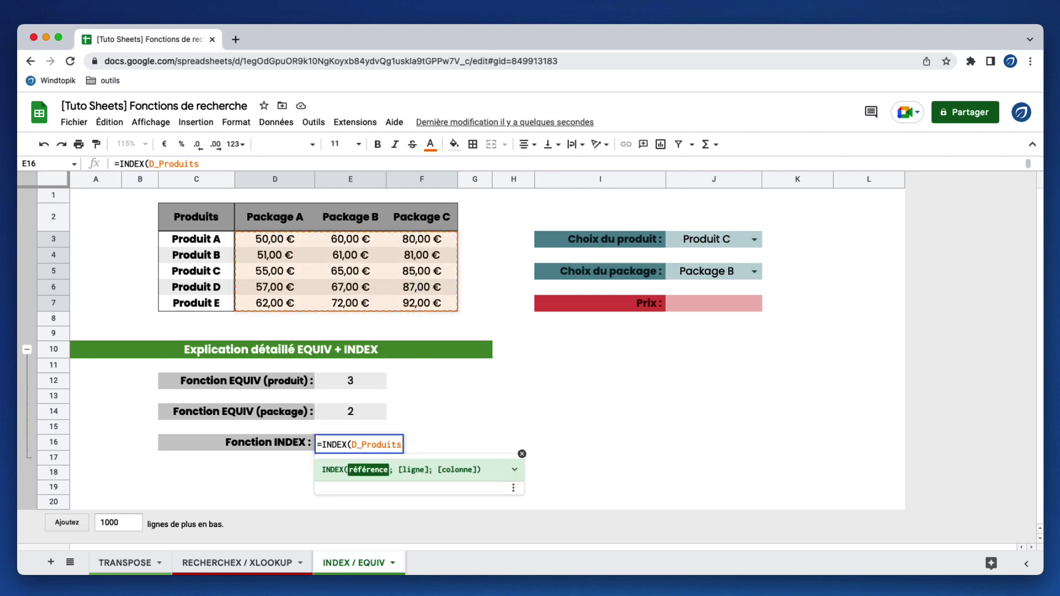
# Step: Complete the E16 formula as =INDEX(D_Produits;E12;E14), using the two EQUIV results as row and column
pyautogui.write(';')
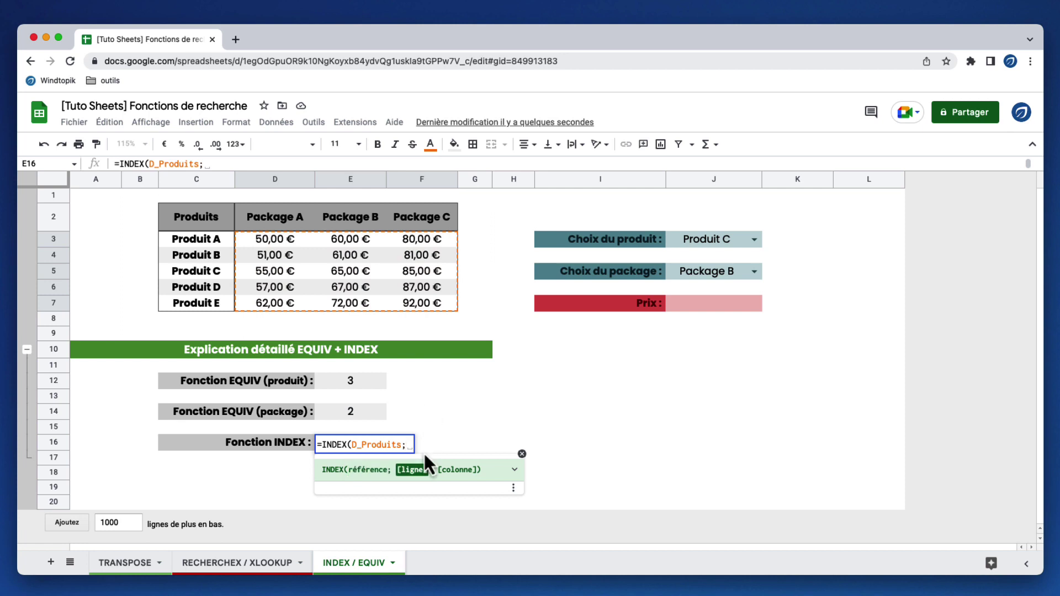
pyautogui.click(369, 382)
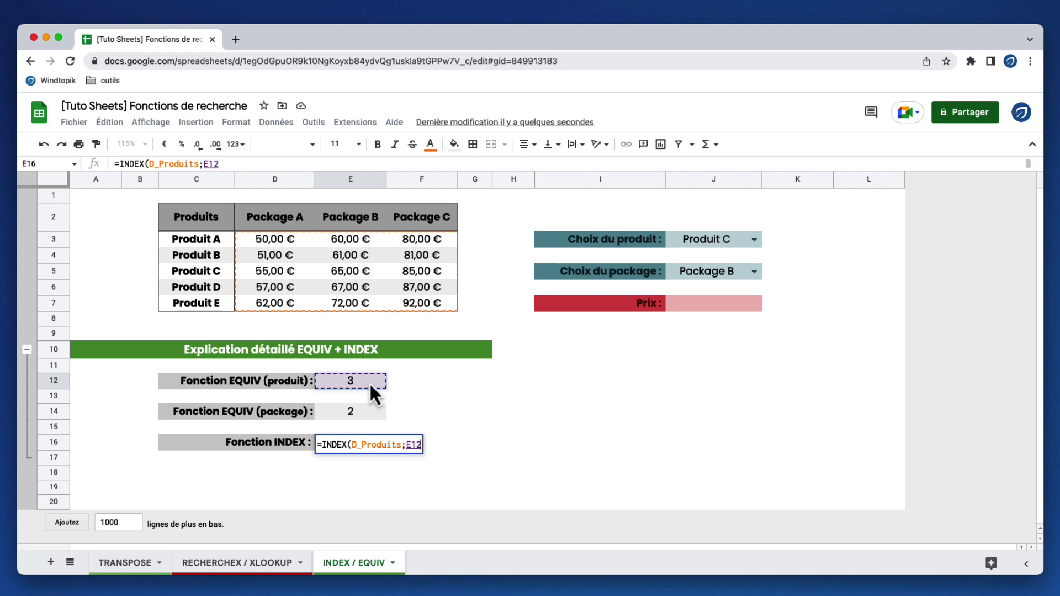
pyautogui.write(';')
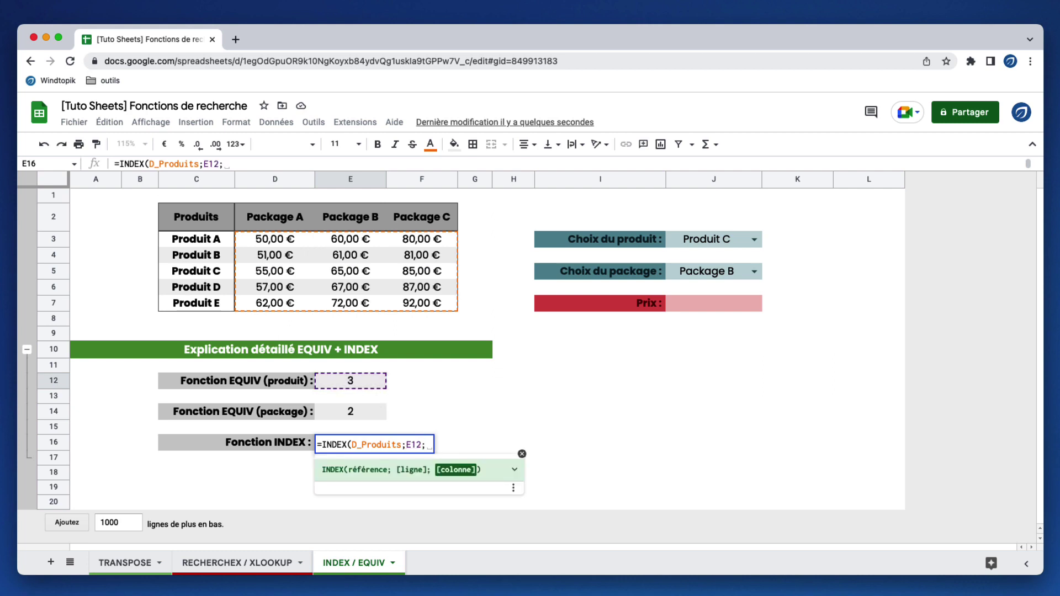
pyautogui.click(367, 413)
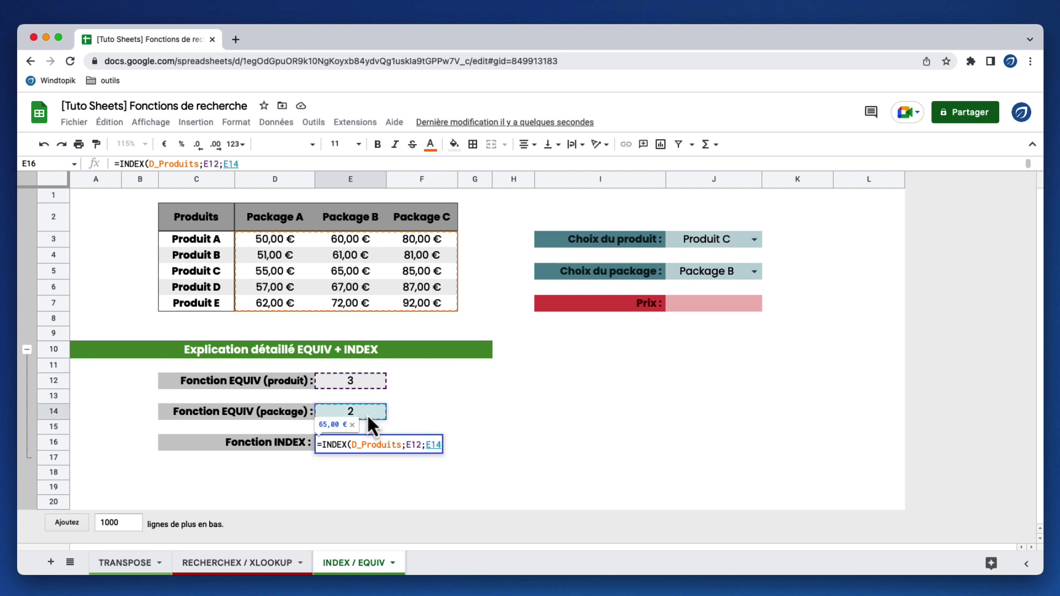
pyautogui.write(')')
pyautogui.press('Return')
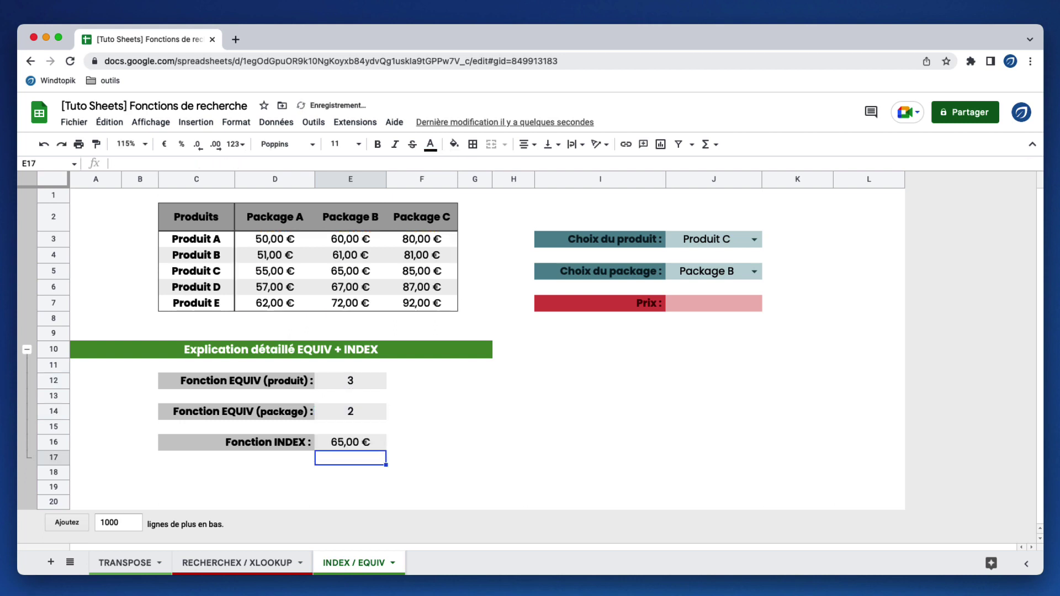
# Step: Test the INDEX formula in E16 by setting the chosen product to Produit A and the package to Package A
pyautogui.click(383, 446)
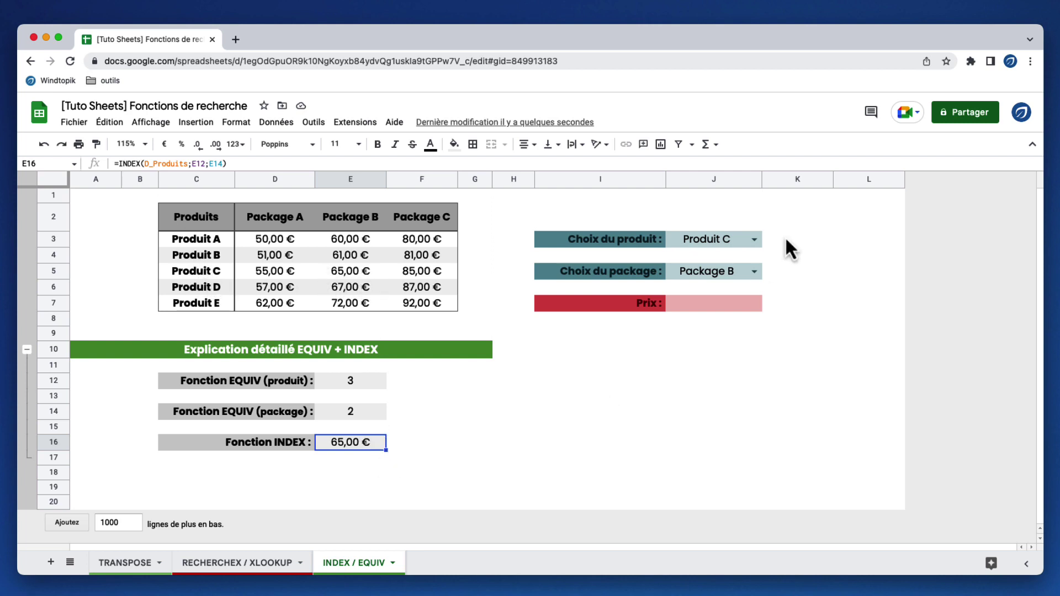
pyautogui.click(753, 240)
pyautogui.click(744, 260)
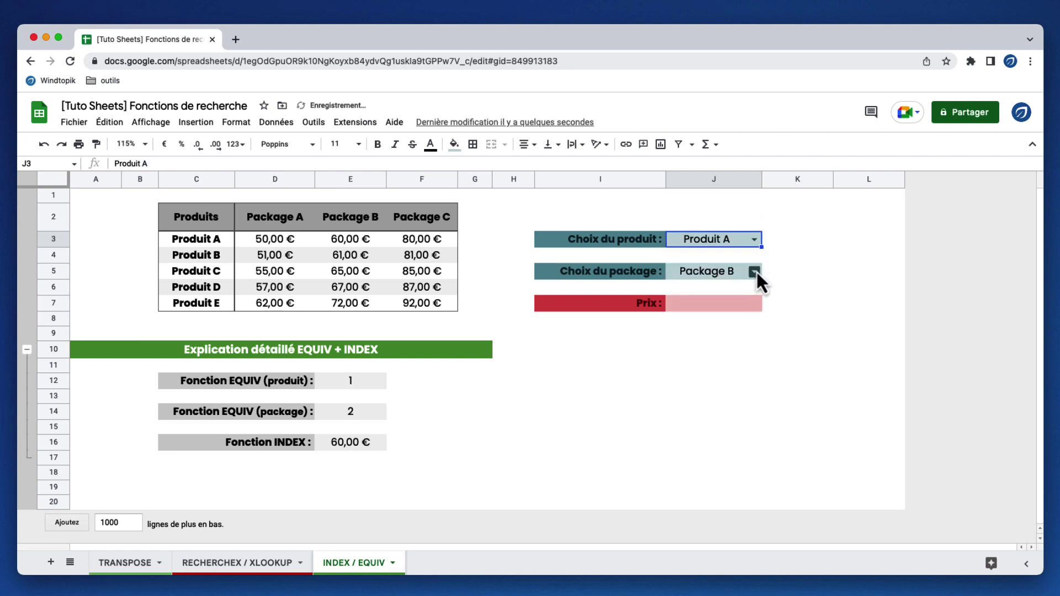
pyautogui.click(754, 271)
pyautogui.click(730, 291)
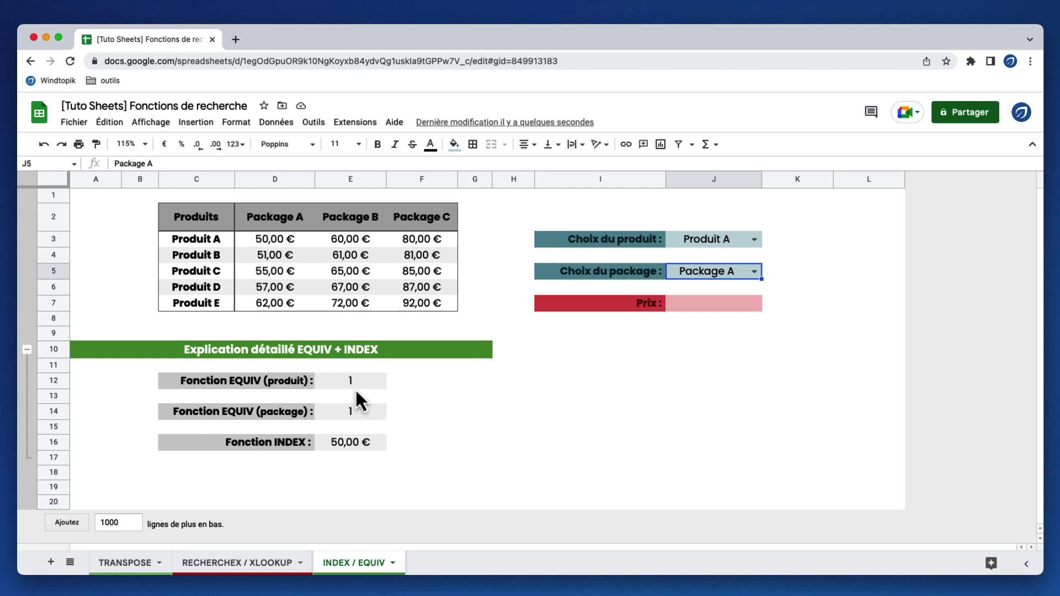
pyautogui.click(355, 448)
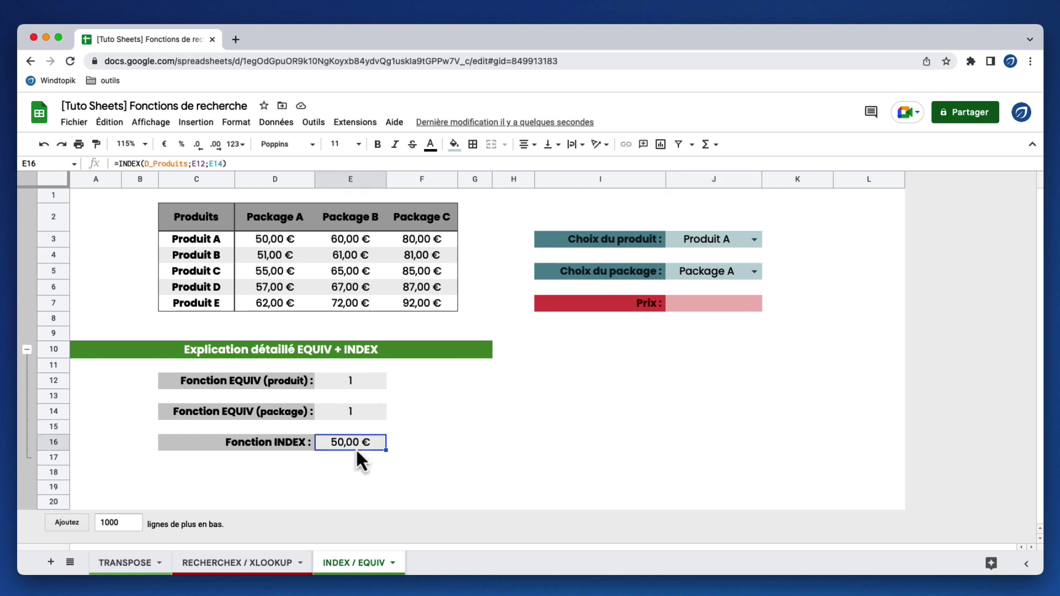
# Step: Copy the formula =INDEX(D_Produits;E12;E14) from E16 into the Prix cell J7
pyautogui.rightClick(697, 303)
pyautogui.click(659, 351)
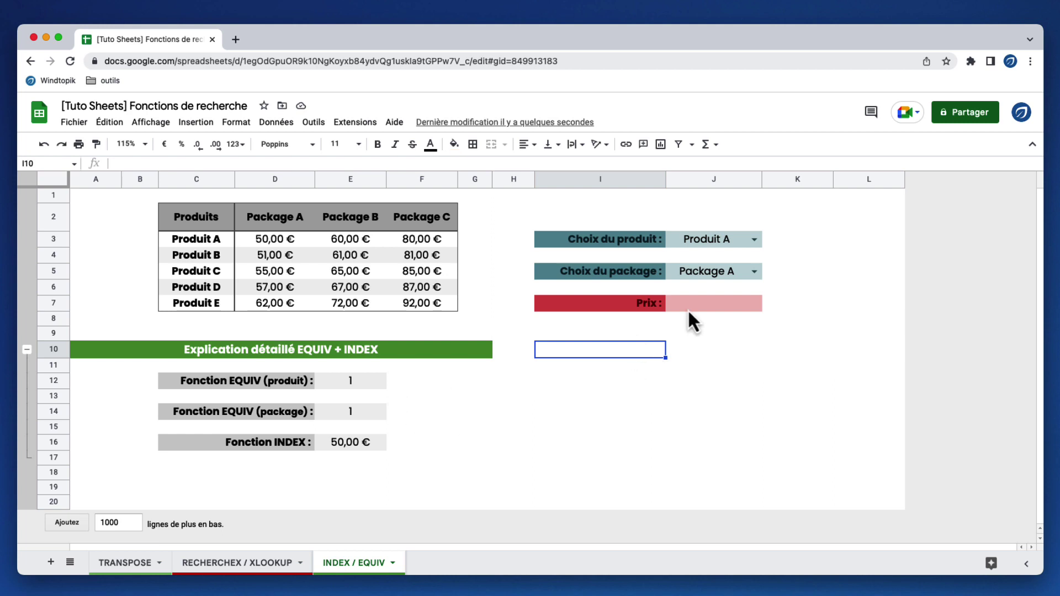
pyautogui.click(690, 309)
pyautogui.click(353, 445)
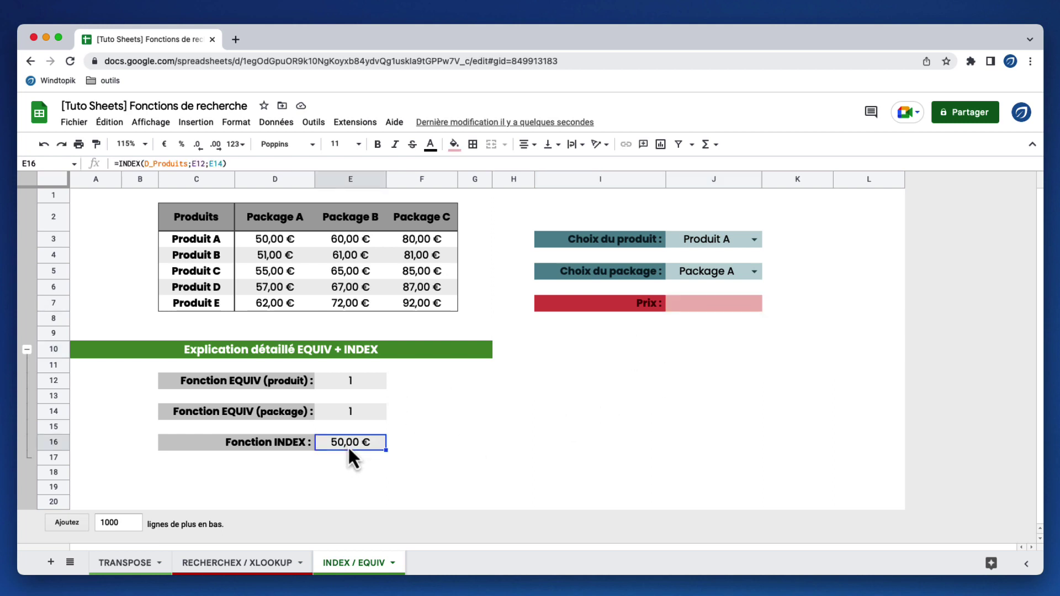
pyautogui.moveTo(243, 164); pyautogui.dragTo(101, 165)
pyautogui.press('super+c')
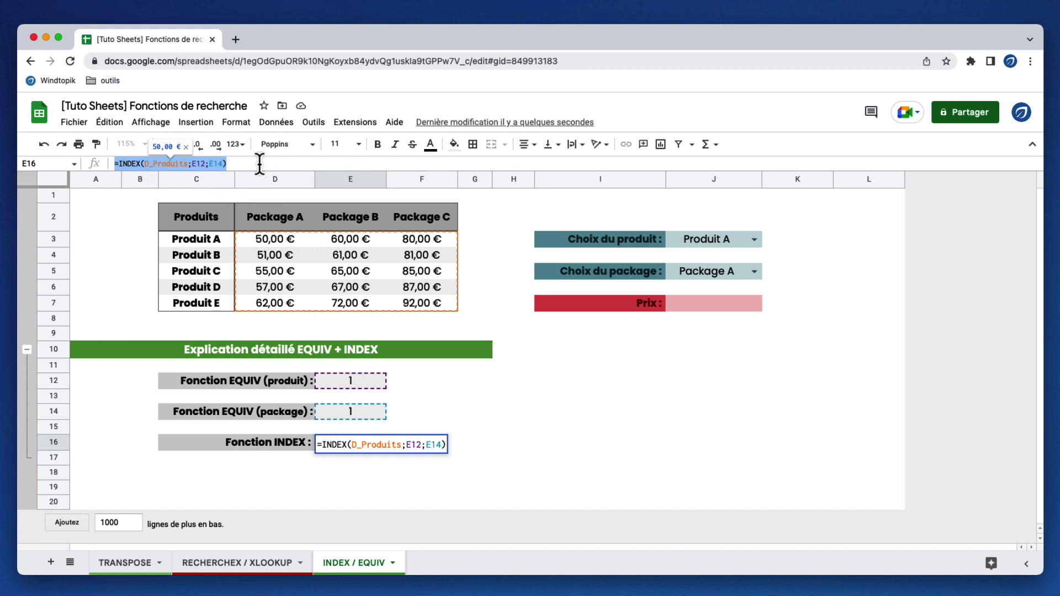
pyautogui.click(729, 309)
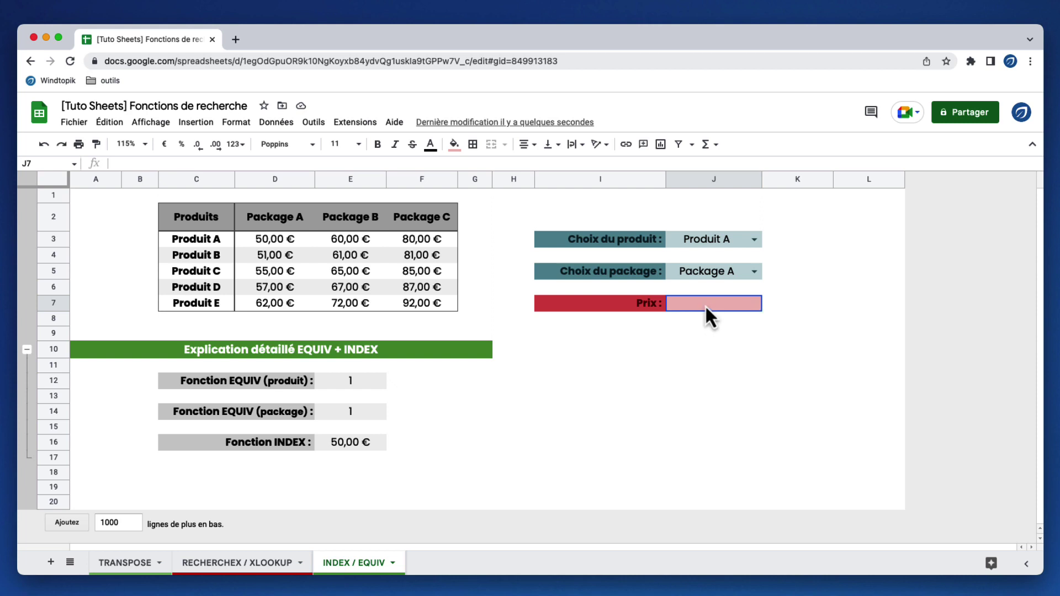
pyautogui.doubleClick(706, 304)
pyautogui.press('super+v')
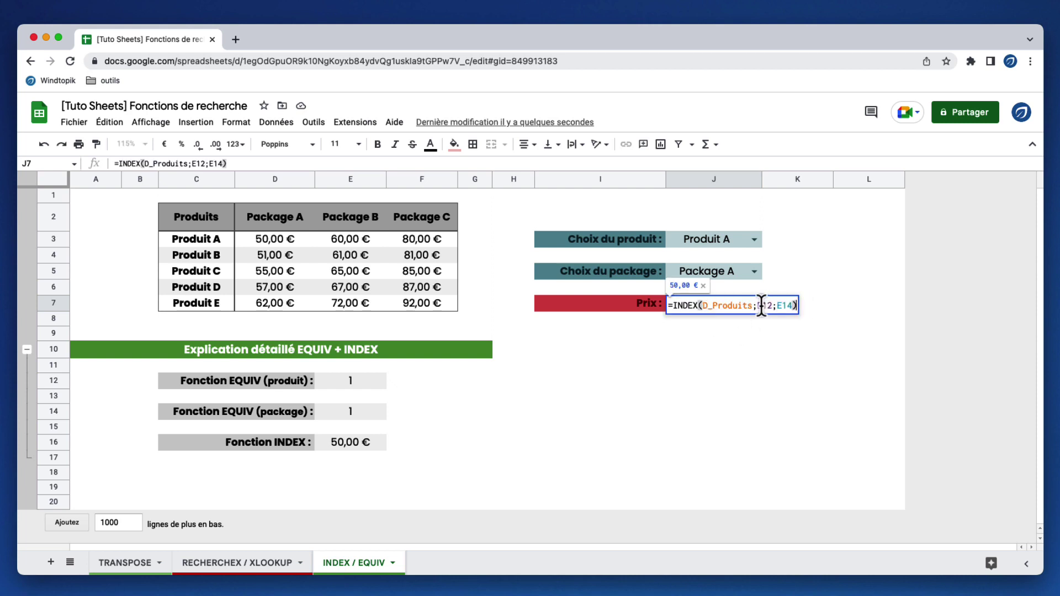
# Step: Replace the E12 reference in the J7 formula with EQUIV(J3;N_Produits;0) copied from E12, without its equals sign
pyautogui.click(363, 387)
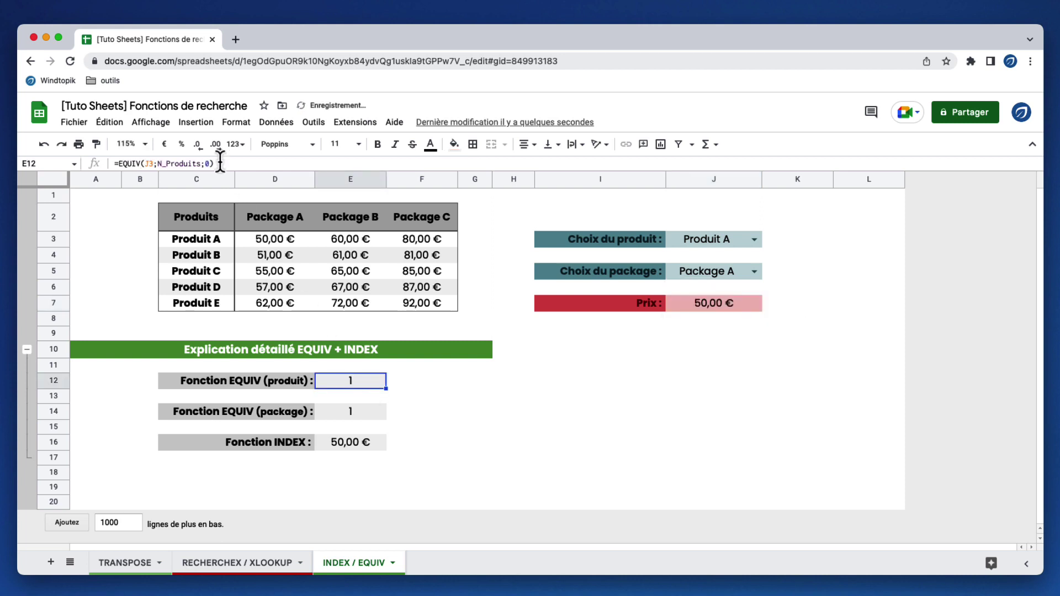
pyautogui.moveTo(220, 162); pyautogui.dragTo(114, 164)
pyautogui.press('super+c')
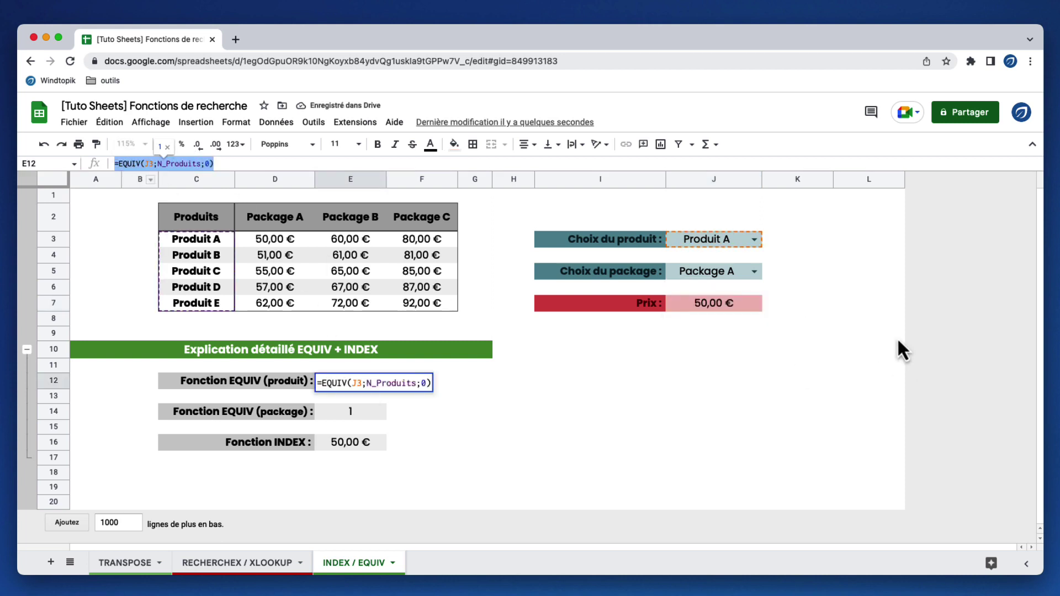
pyautogui.doubleClick(743, 309)
pyautogui.moveTo(773, 305); pyautogui.dragTo(759, 306)
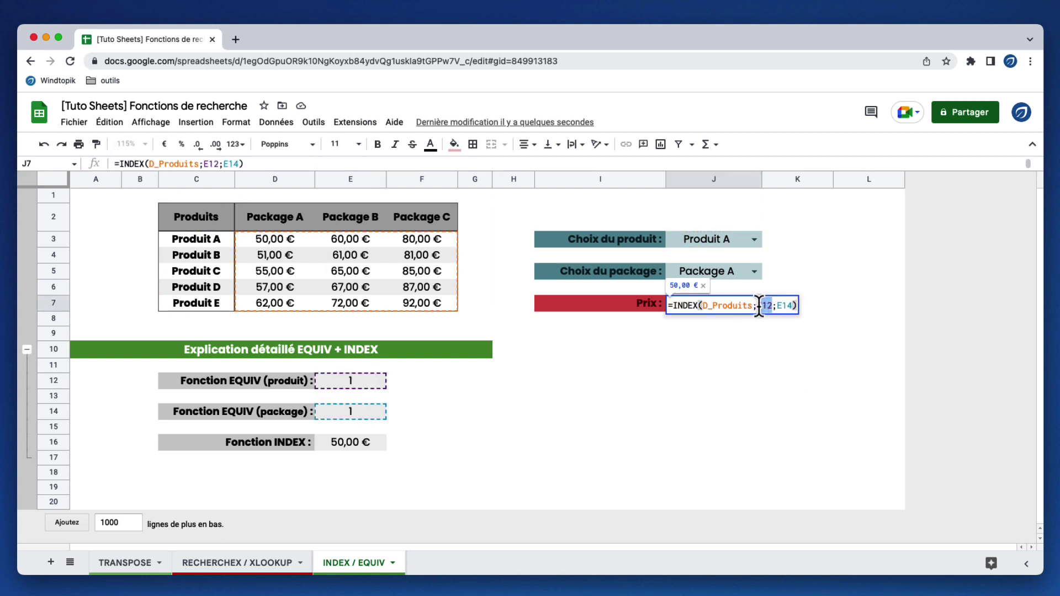
pyautogui.press('super+v')
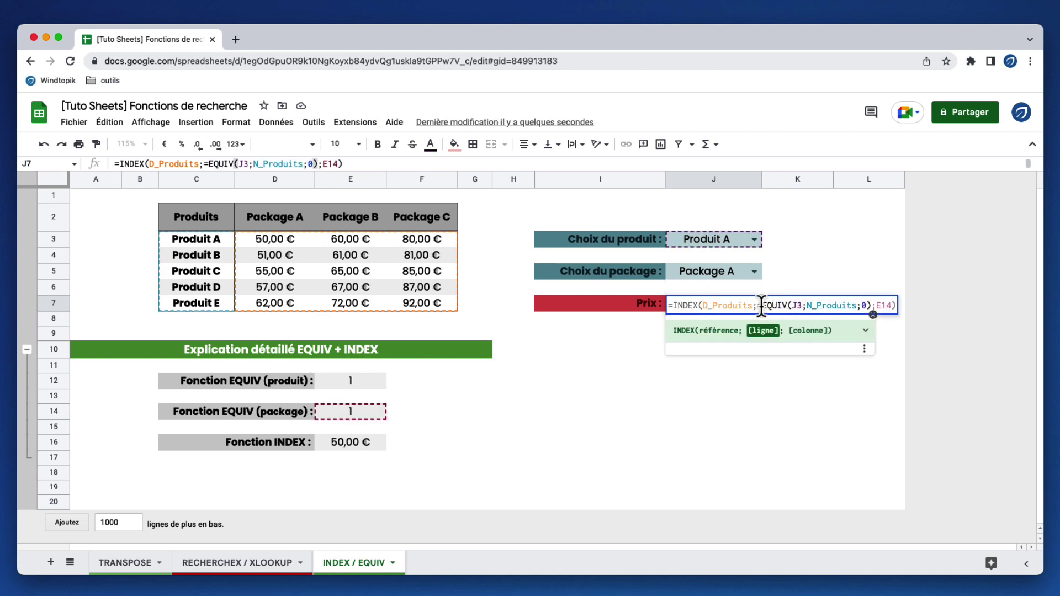
pyautogui.click(762, 305)
pyautogui.press('BackSpace')
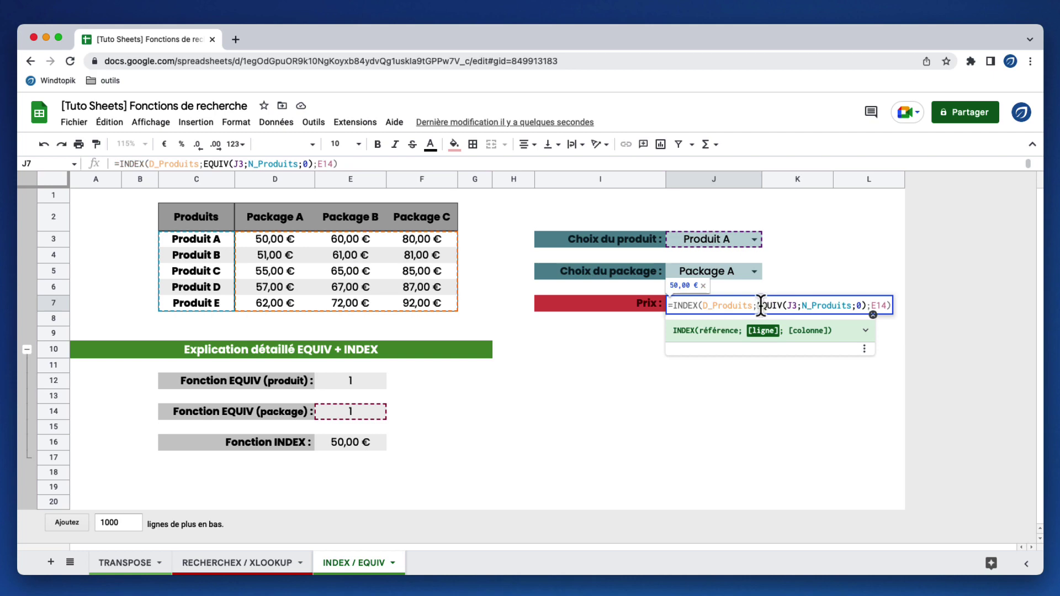
pyautogui.press('Return')
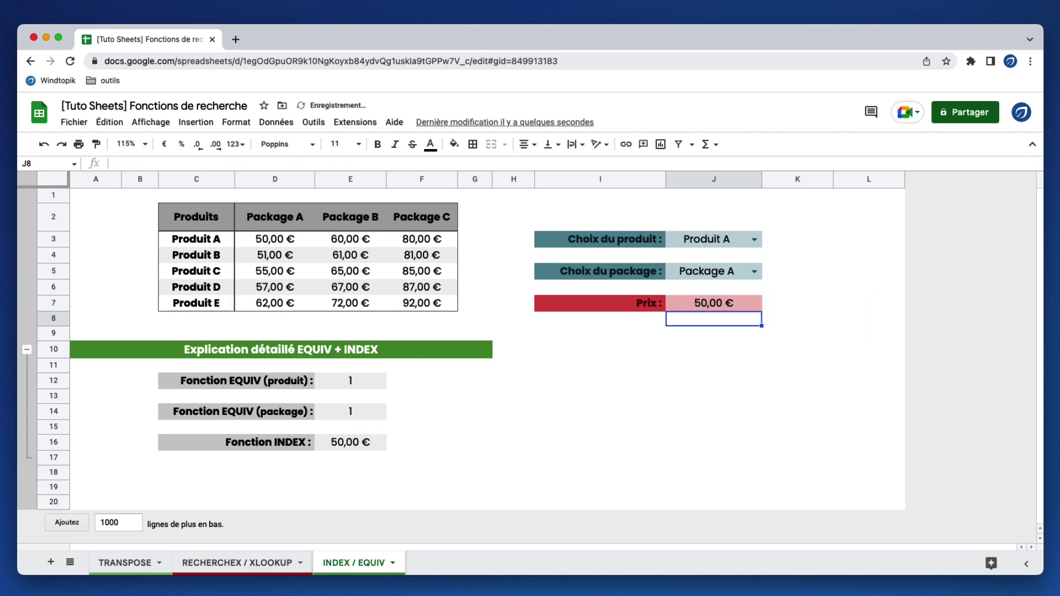
# Step: Replace the E14 reference in the J7 formula with EQUIV(J5;N_Packages;0) copied from E14
pyautogui.click(358, 414)
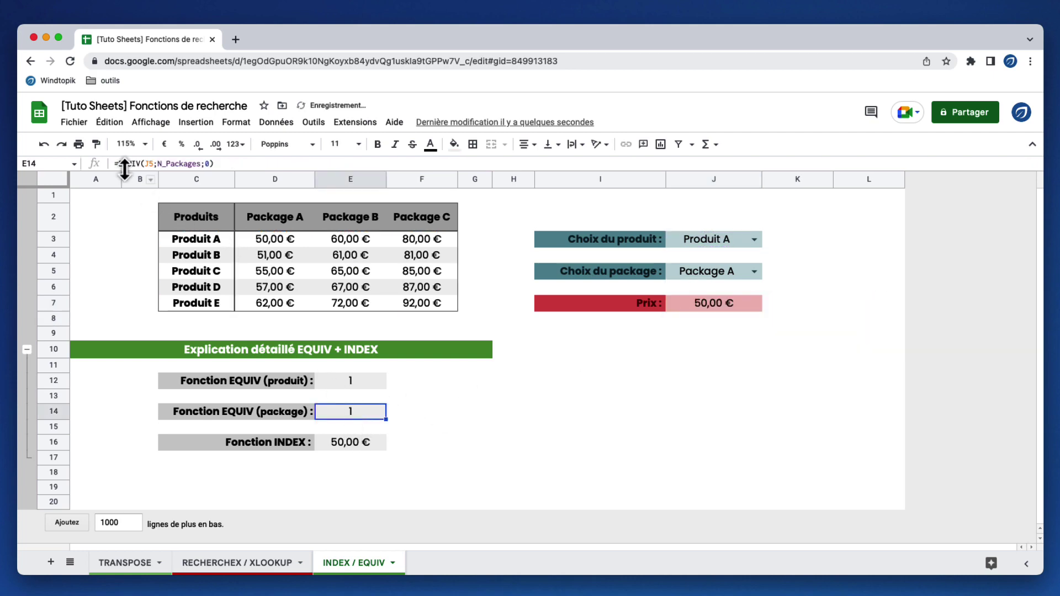
pyautogui.moveTo(116, 163); pyautogui.dragTo(219, 164)
pyautogui.press('super+c')
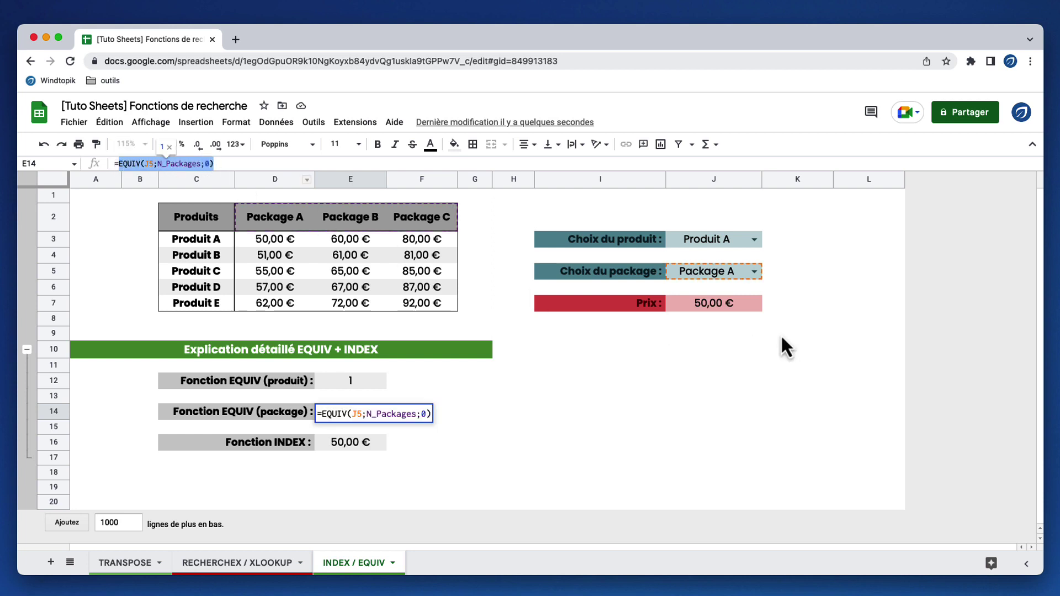
pyautogui.click(736, 303)
pyautogui.press('Escape')
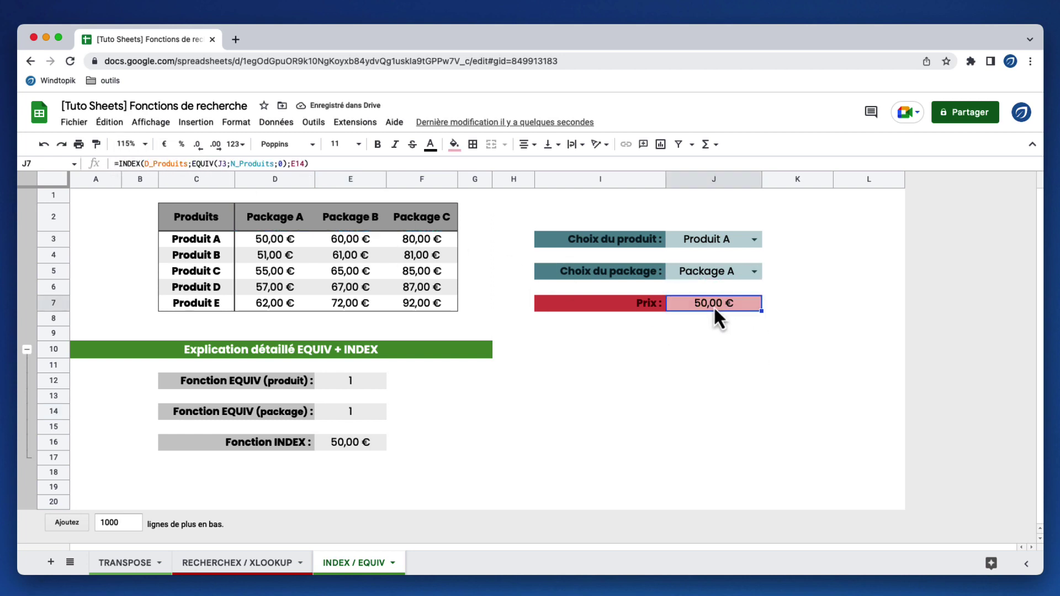
pyautogui.doubleClick(713, 306)
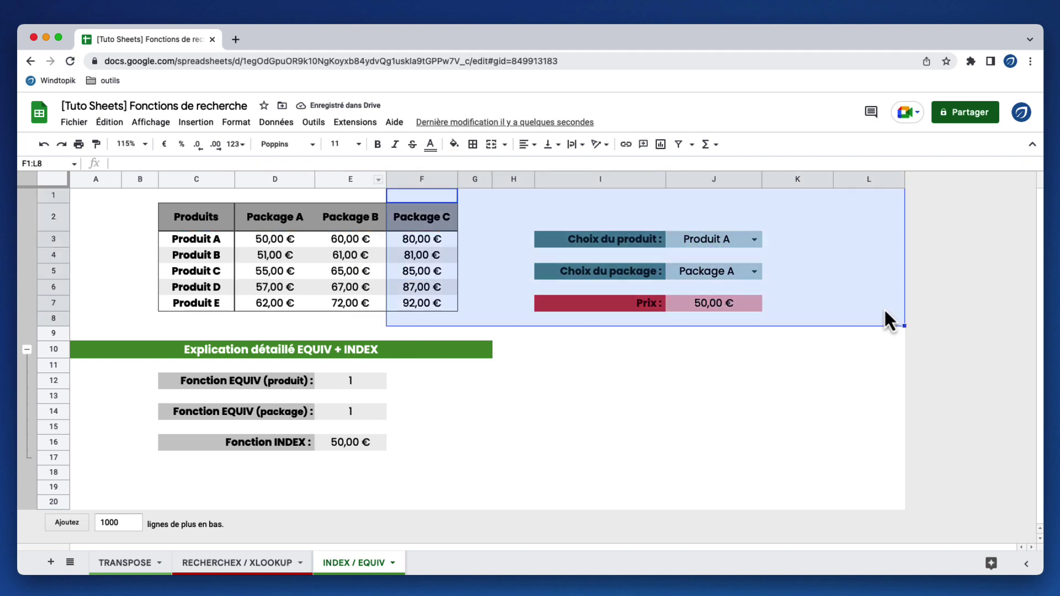
pyautogui.doubleClick(880, 306)
pyautogui.press('super+v')
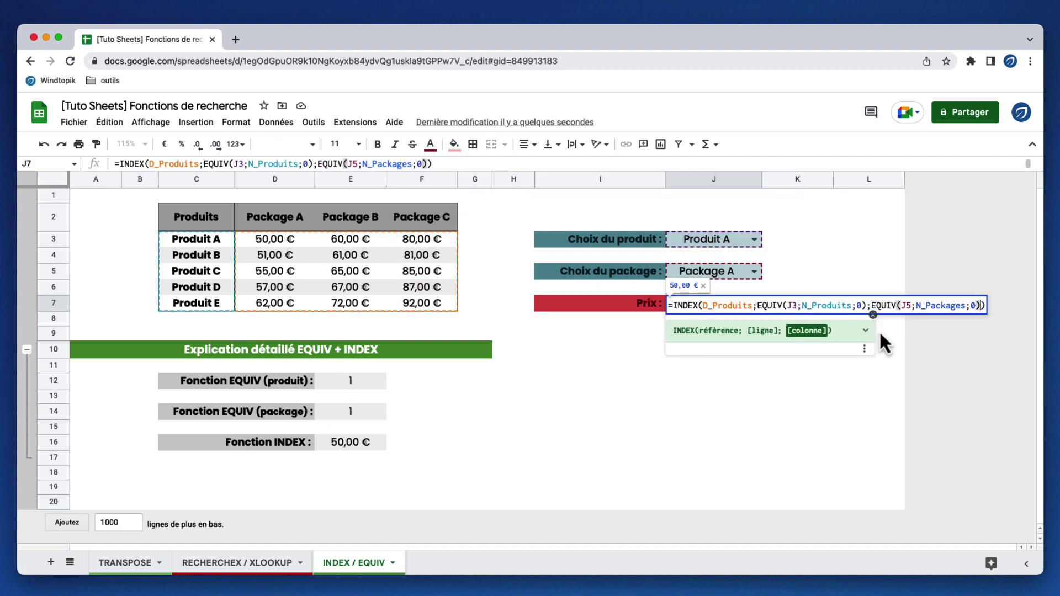
pyautogui.press('Return')
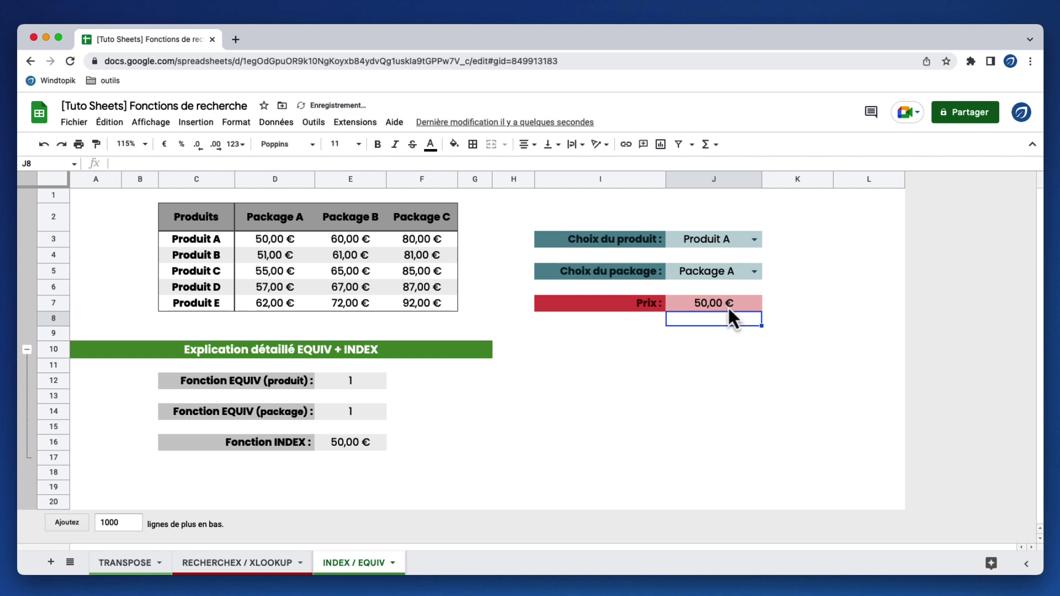
# Step: Test the combined formula in J7 by setting the chosen product to Produit B and the package to Package C
pyautogui.click(754, 240)
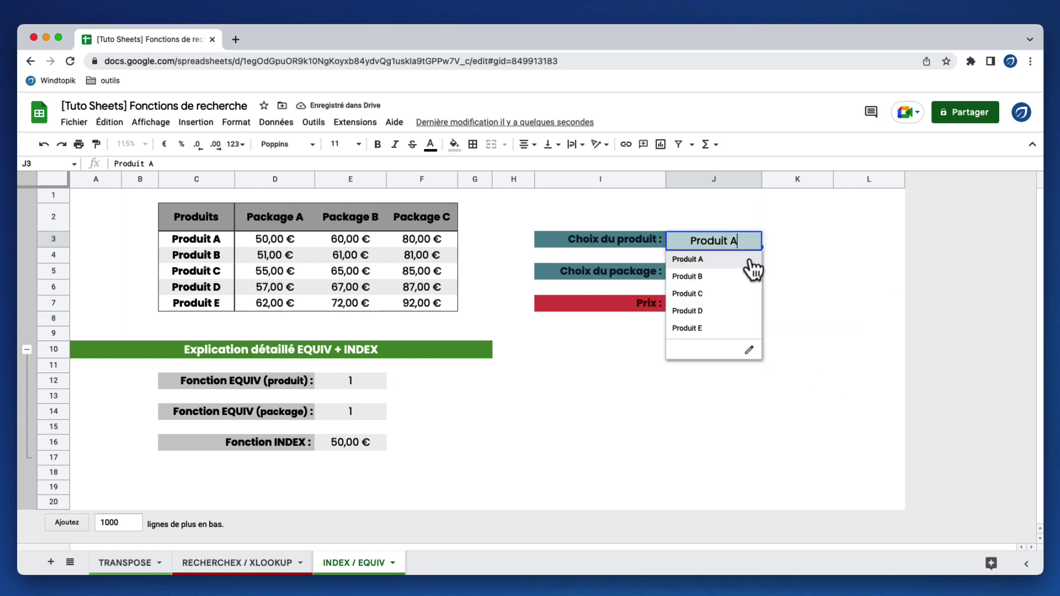
pyautogui.click(742, 275)
pyautogui.click(753, 272)
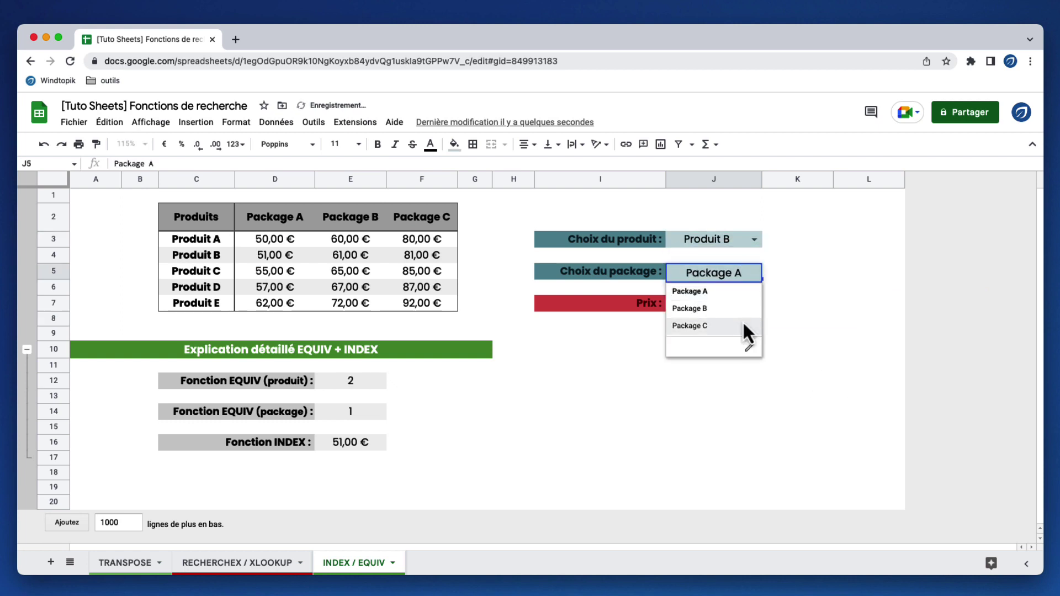
pyautogui.click(747, 327)
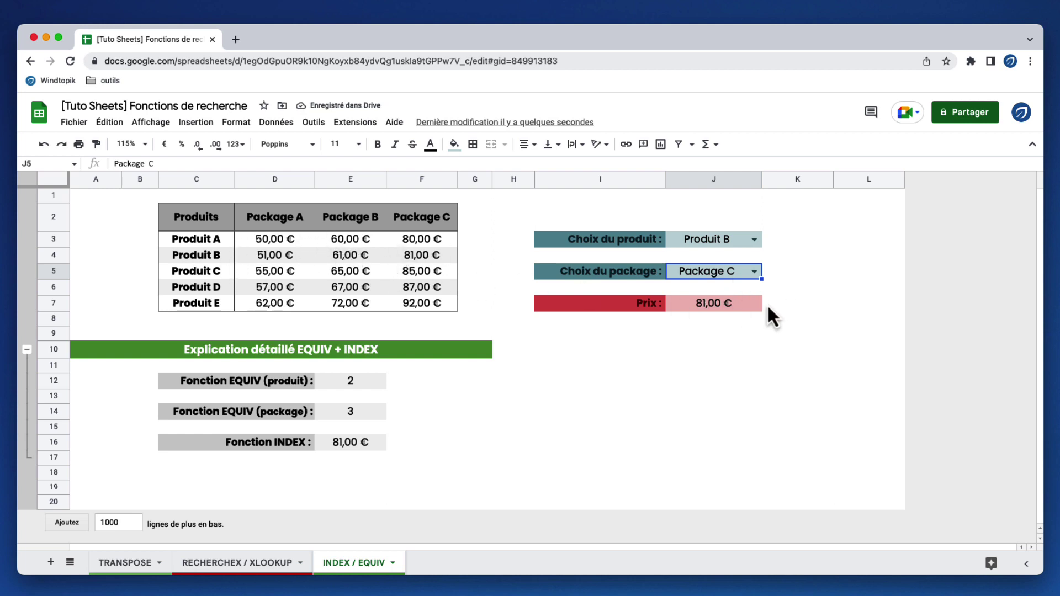
# Step: Examine the J7 formula's parts: the D_Produits reference, the EQUIV row argument for the product and the EQUIV column argument for the package
pyautogui.click(737, 307)
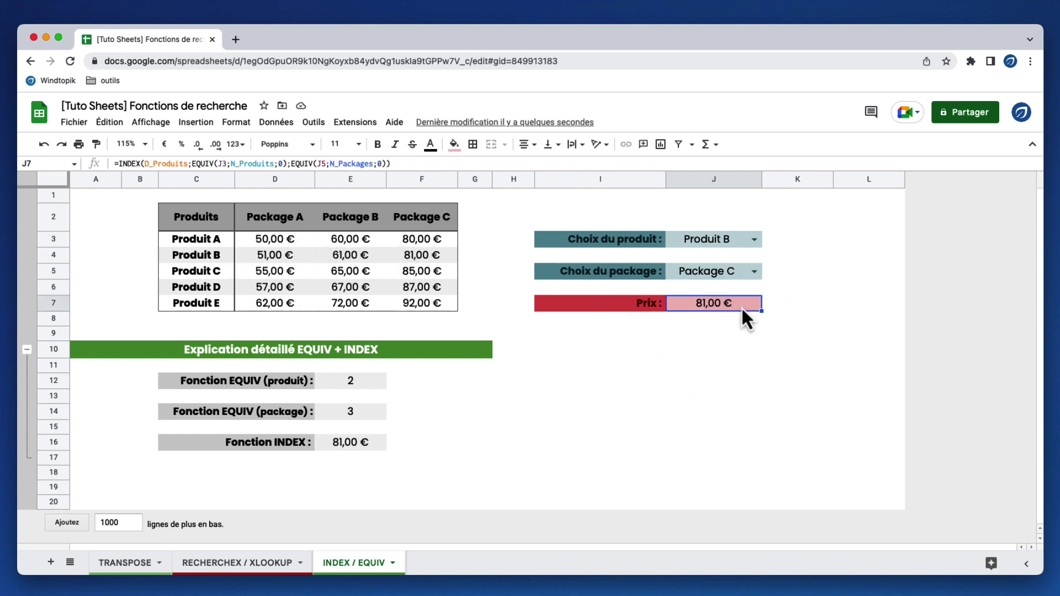
pyautogui.doubleClick(744, 308)
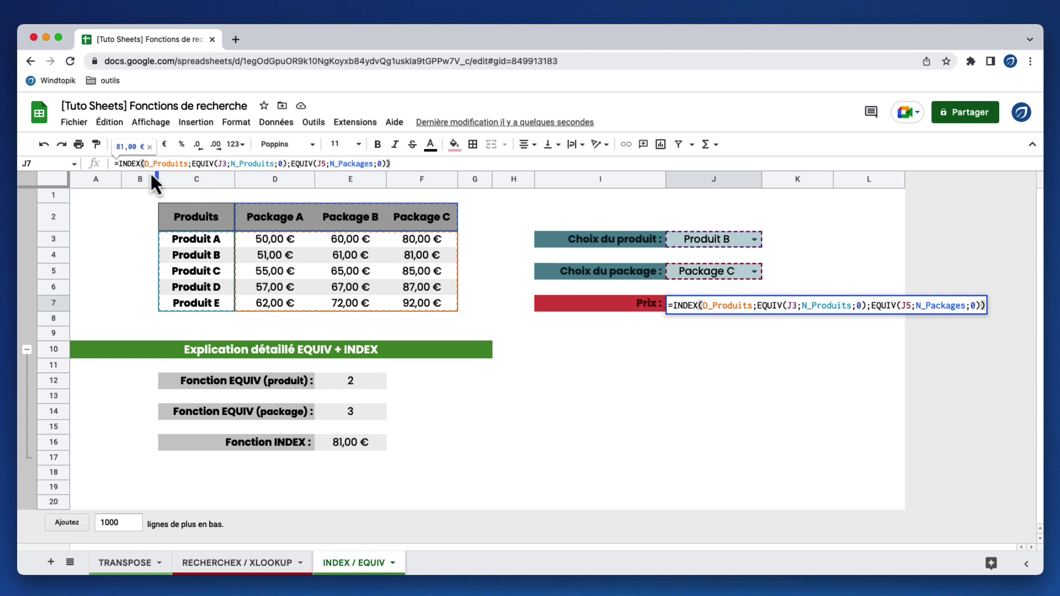
pyautogui.click(122, 163)
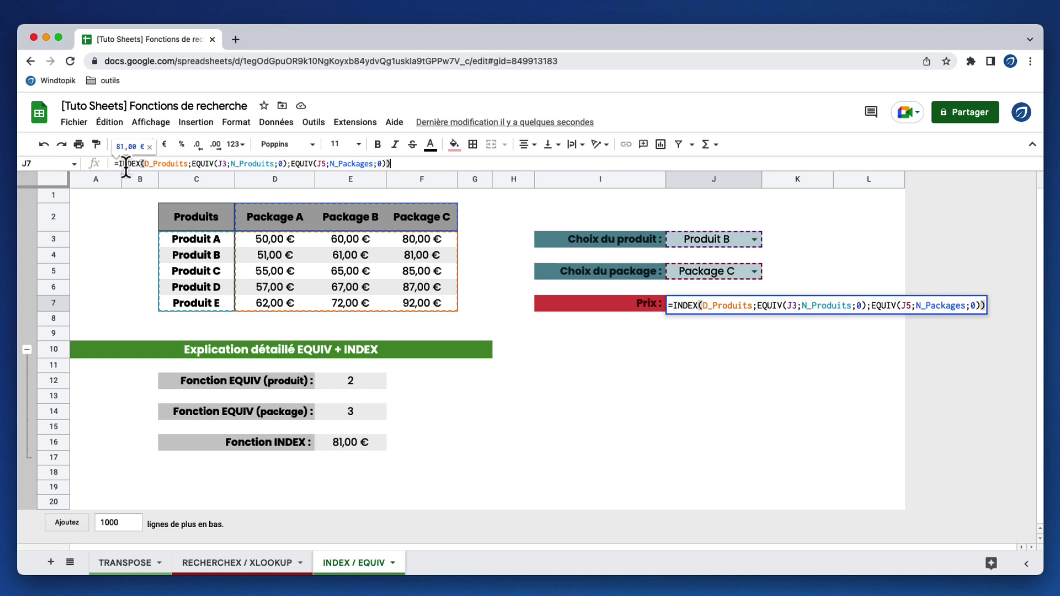
pyautogui.click(177, 163)
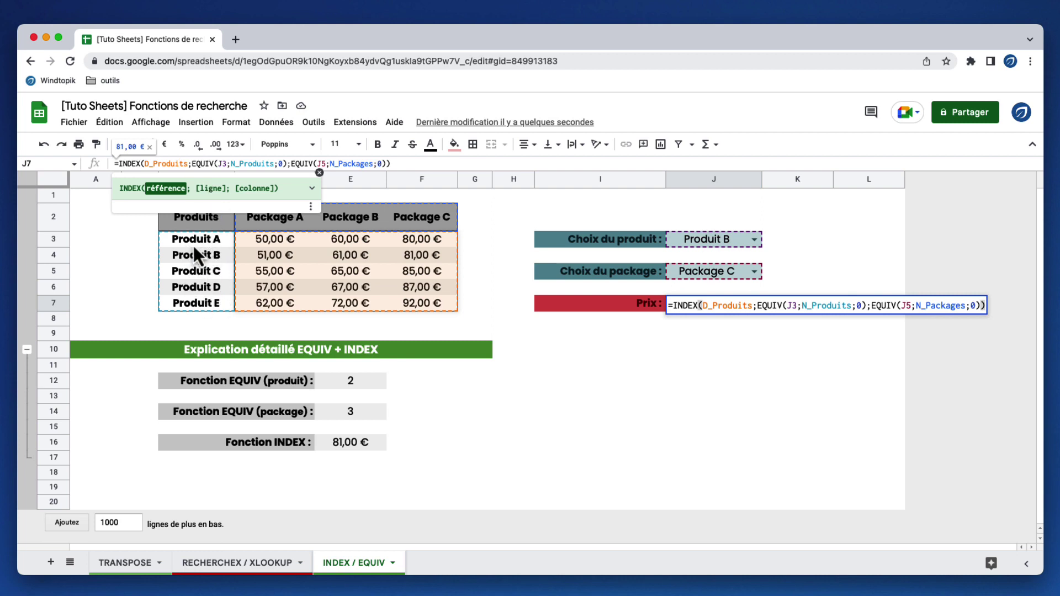
pyautogui.moveTo(192, 163); pyautogui.dragTo(288, 163)
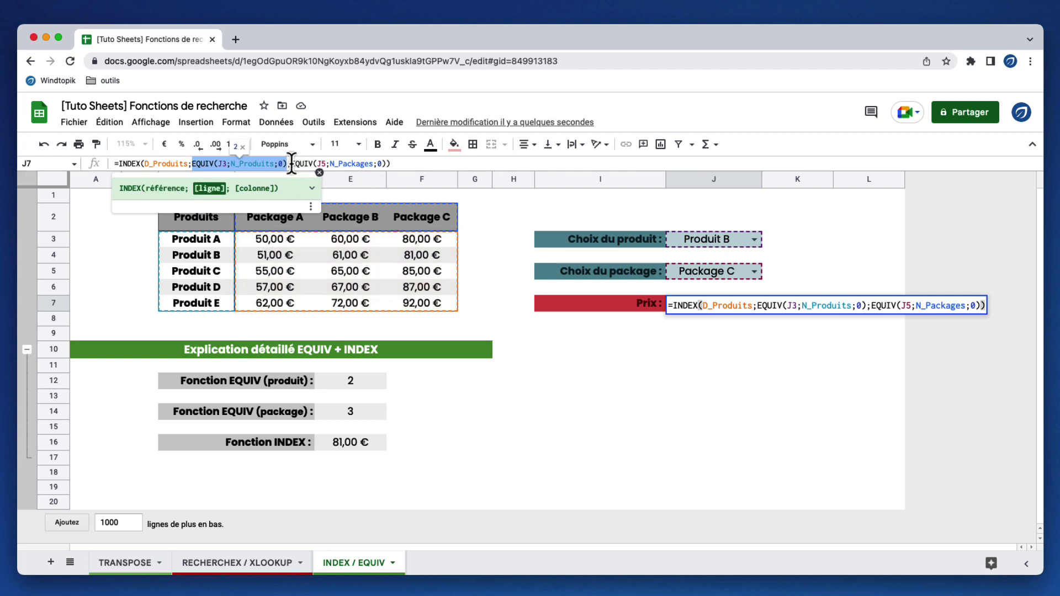
pyautogui.moveTo(291, 163); pyautogui.dragTo(388, 164)
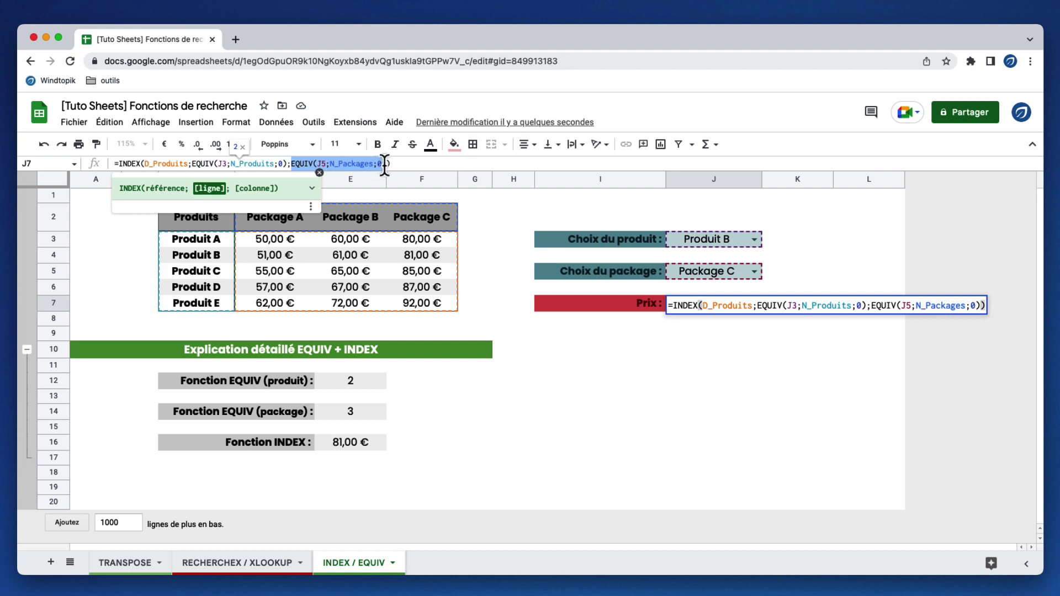
pyautogui.press('Return')
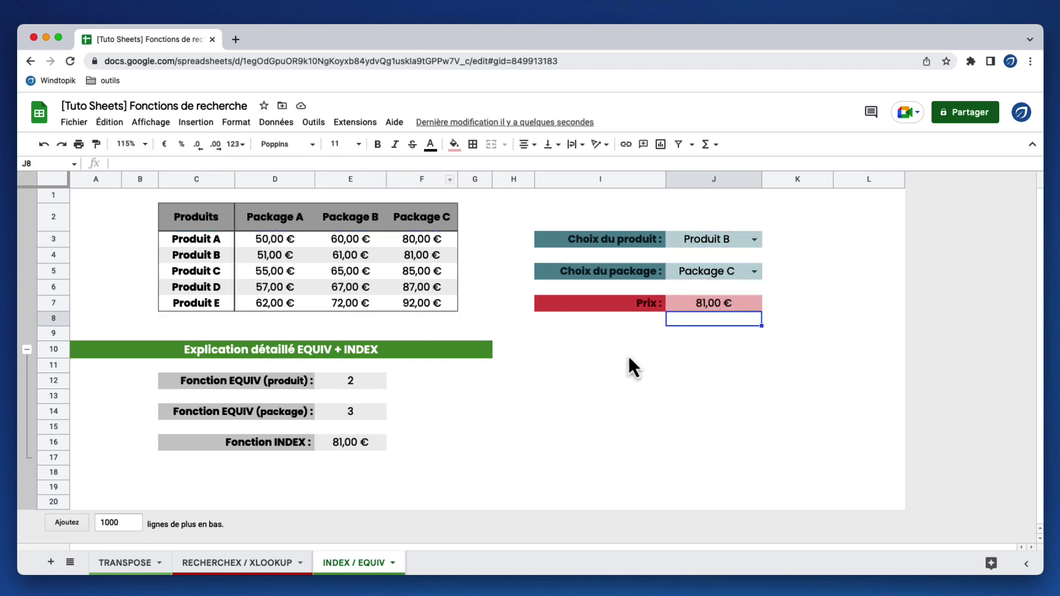